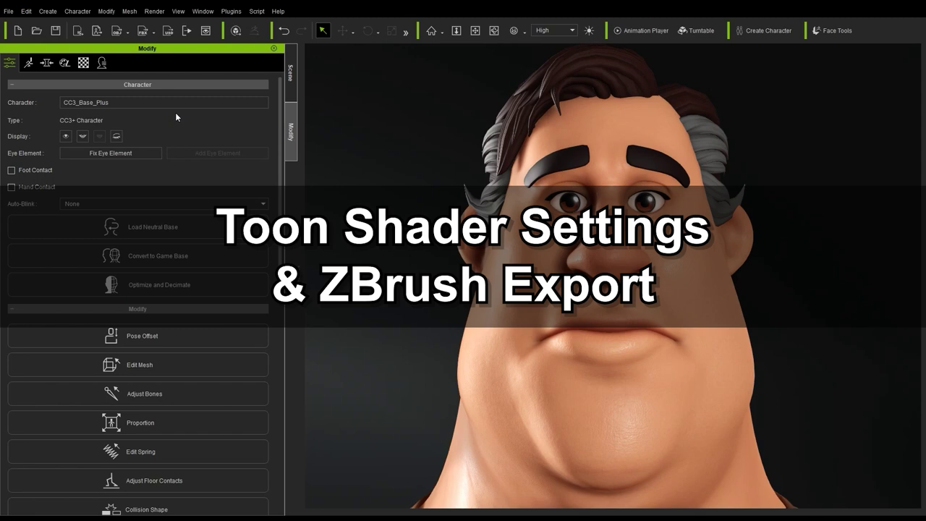
Open the Visual Settings and enable the Toon Shader for the scene.
left_click(203, 11)
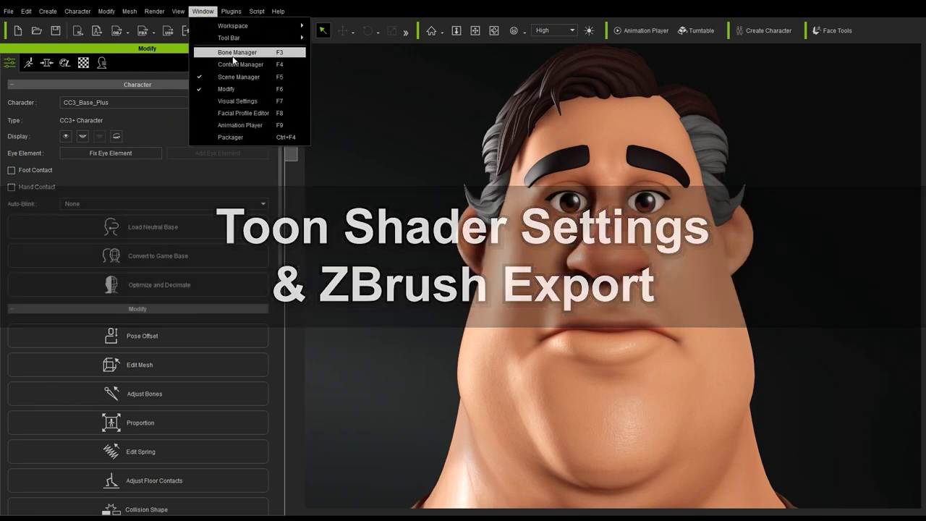
left_click(238, 102)
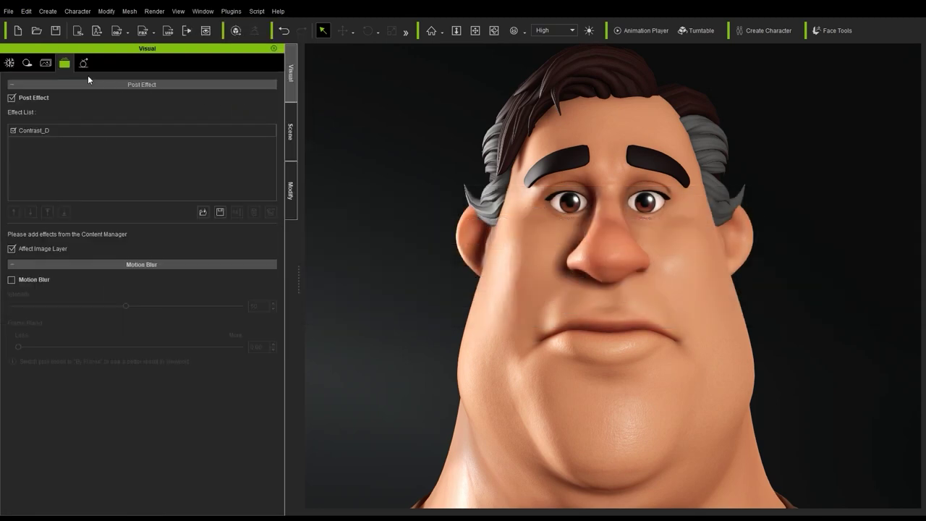
left_click(46, 63)
left_click(12, 100)
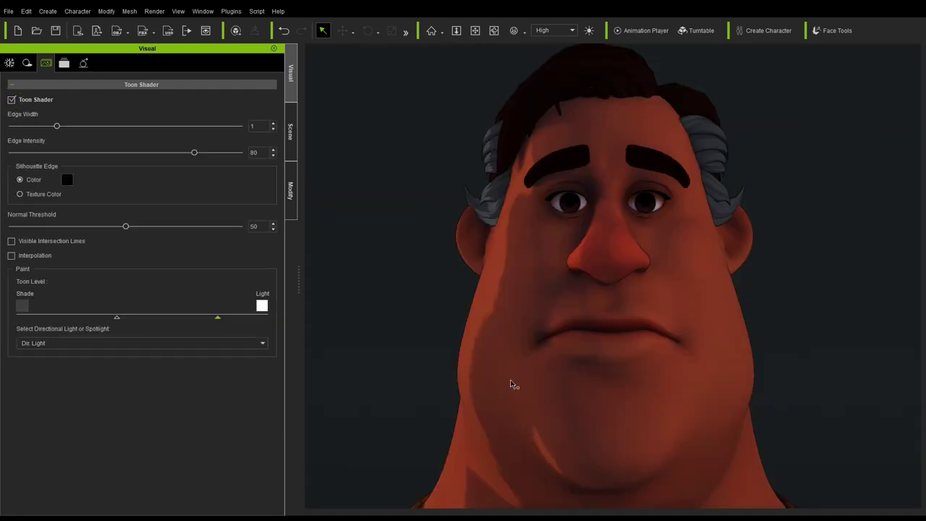
Preview the character with its mouth open and display its material list.
left_click(290, 191)
left_click(83, 138)
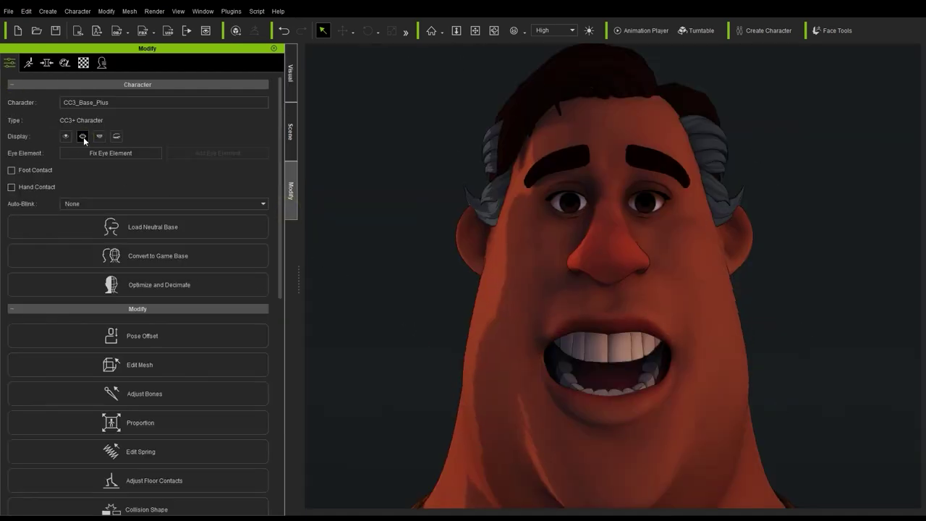
left_click(84, 64)
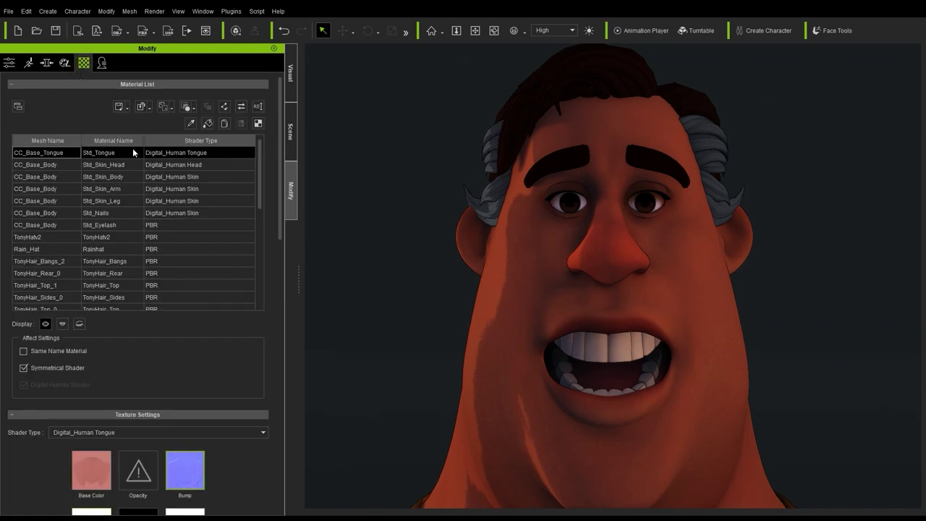
Select all materials with Digital Human shaders, including skin, tongue, eyes and teeth, and change their shader type to PBR.
left_click(68, 213, "shift")
left_click_drag(258, 153, 260, 250)
left_click(43, 176)
left_click(46, 212, "shift")
left_click(58, 238, "ctrl")
left_click(60, 261, "ctrl")
left_click(62, 280, "ctrl")
left_click(63, 290, "ctrl")
left_click_drag(280, 198, 281, 226)
scroll(281, 229, "down", 3)
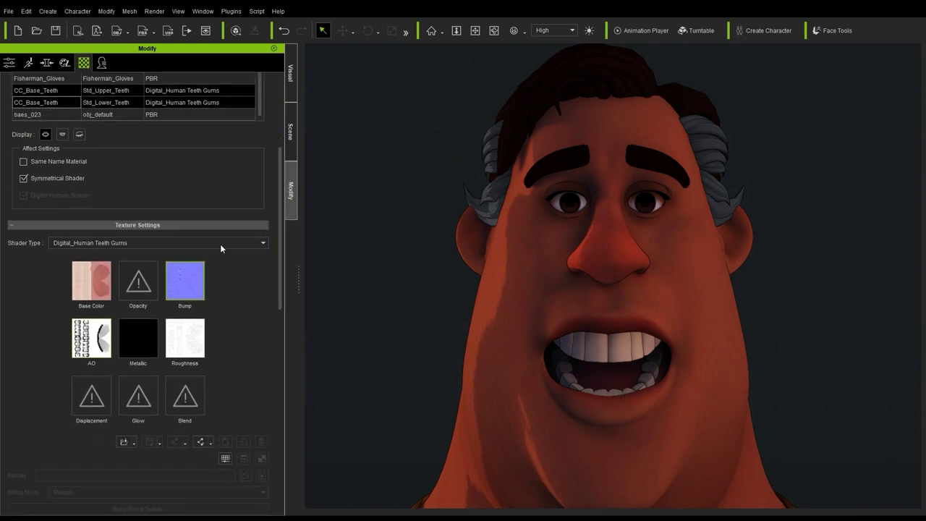
left_click(220, 244)
left_click(220, 253)
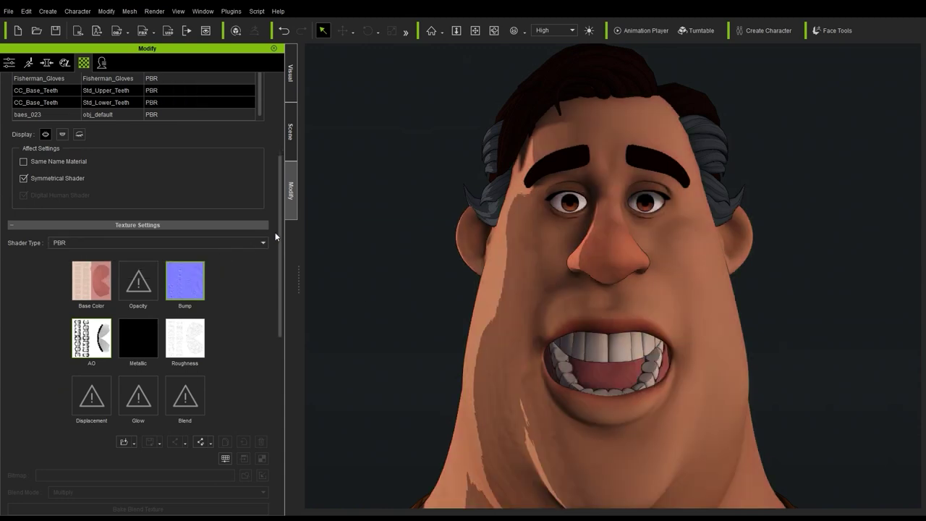
left_click_drag(279, 233, 281, 126)
mouse_move(261, 248)
left_mouse_down()
mouse_move(262, 156)
mouse_move(263, 259)
left_mouse_up()
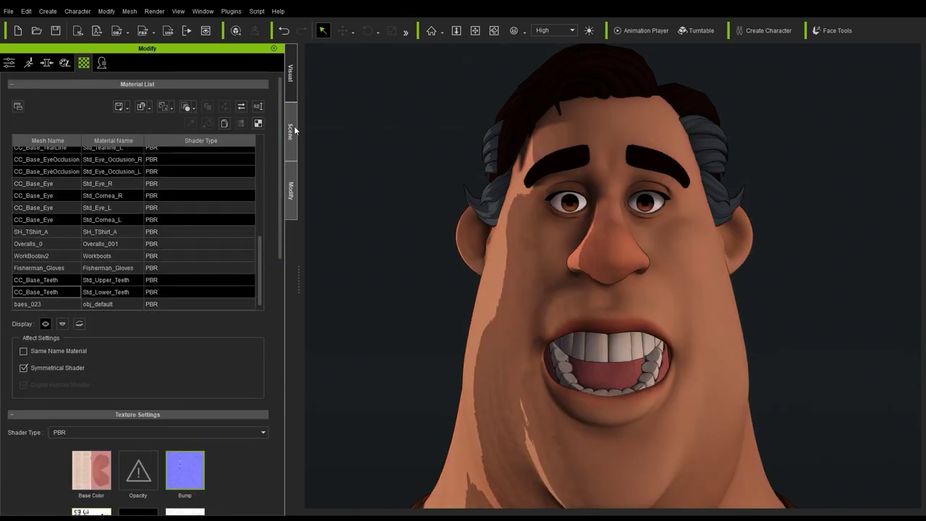
Select the Dir. Light that drives the toon shader and rotate it so it lights the front of the face.
left_click(293, 87)
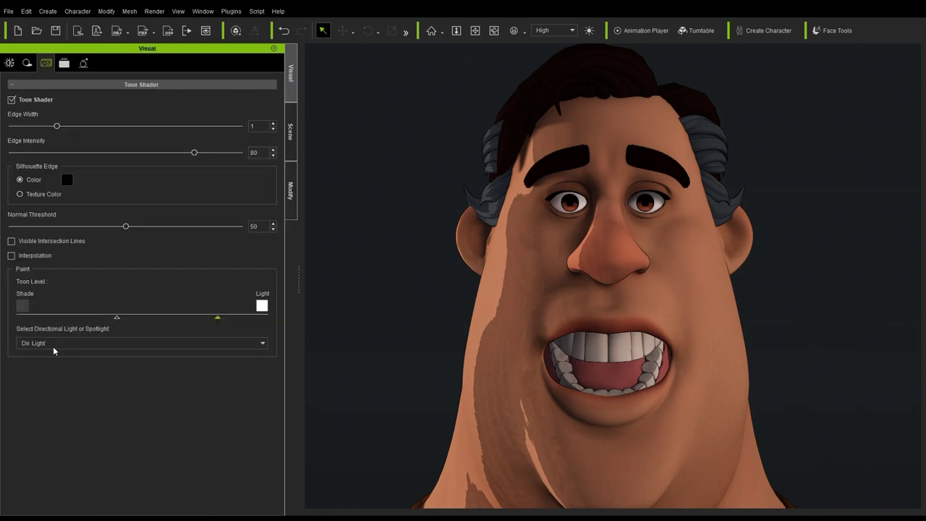
left_click(290, 131)
left_click(20, 339)
left_click(76, 352)
left_click(366, 32)
left_click_drag(580, 278, 654, 259)
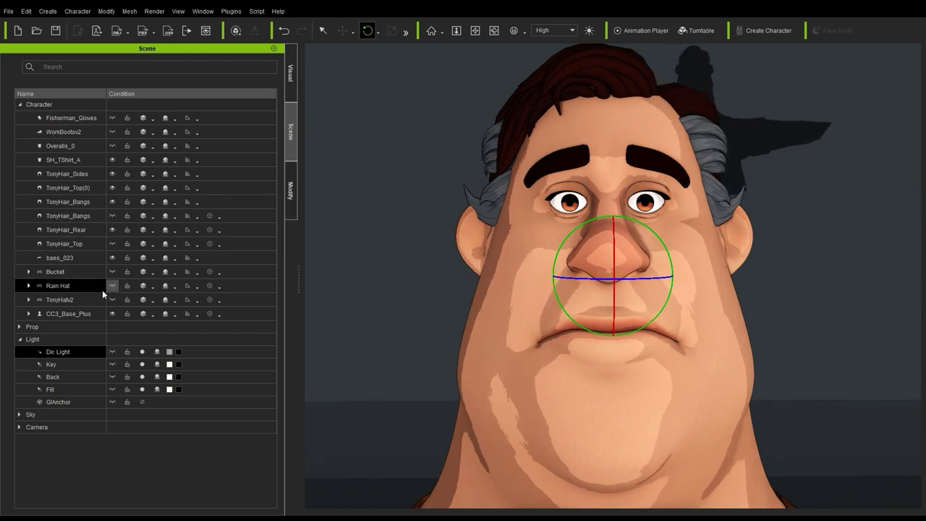
Hide the Backdrop_01 prop in the scene.
double_click(35, 327)
left_click(65, 340)
left_click(111, 340)
left_click(112, 340)
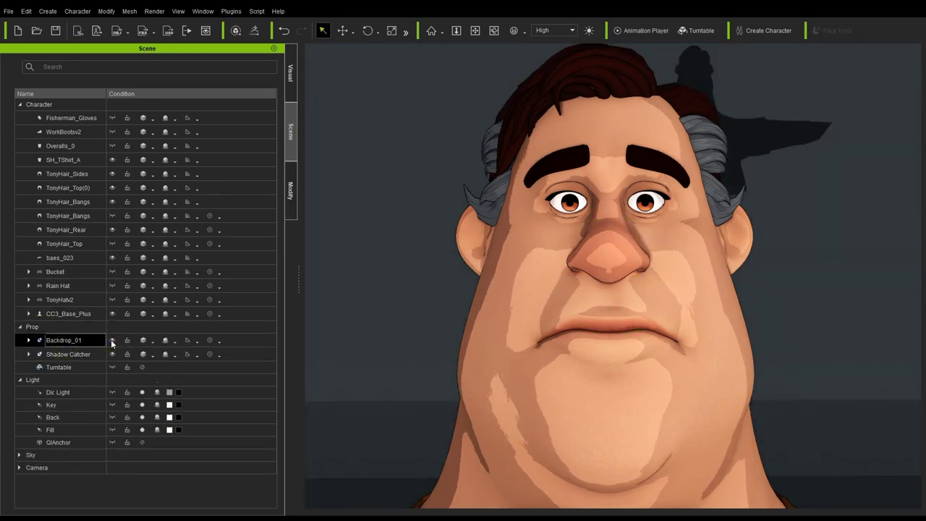
left_click(111, 341)
In the project settings, deactivate the 2D background image and set the background color to dark brown #38231f.
left_click(26, 11)
left_click(76, 187)
scroll(271, 202, "down", 5)
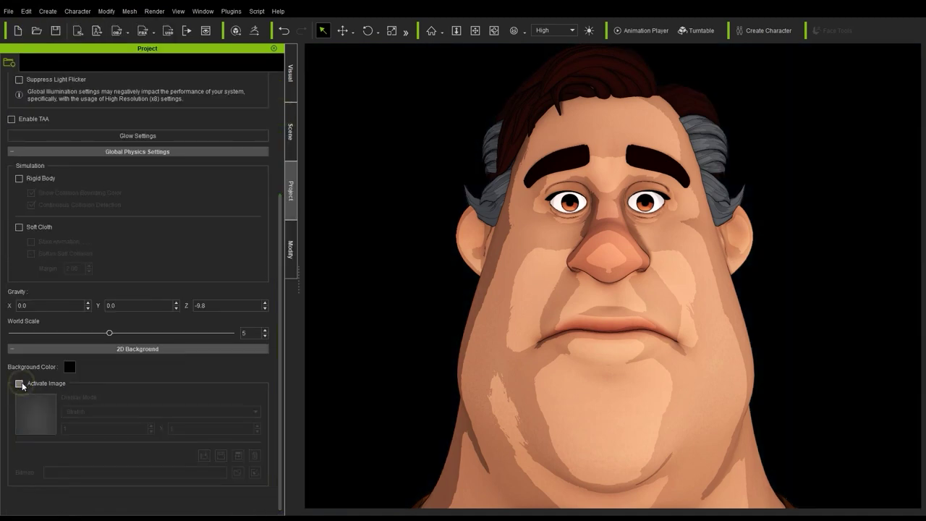
left_click(69, 366)
left_click_drag(390, 152, 164, 127)
left_click(328, 197)
left_click_drag(344, 180, 346, 224)
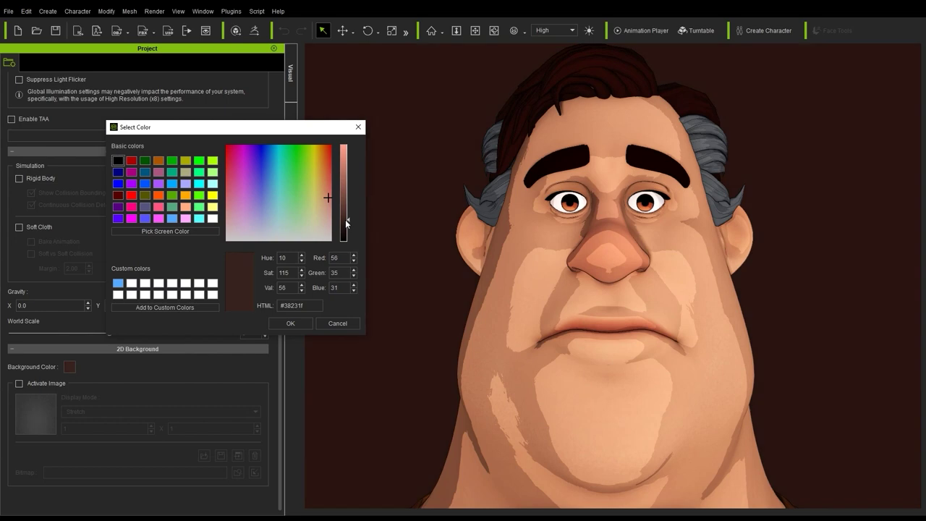
left_click(291, 323)
Enable Interpolation for the toon shader and try out the Edge Width setting.
left_click(290, 93)
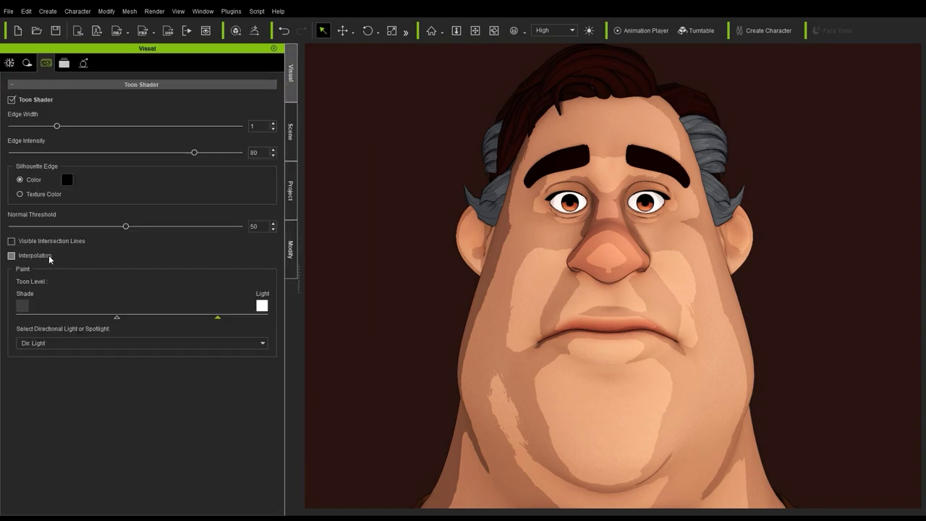
left_click(11, 256)
left_click_drag(59, 129, 74, 150)
Set the toon shader's Edge Intensity to 83 and shift the darker toon level marker to the far Shade end.
left_click_drag(195, 155, 148, 155)
left_click_drag(157, 186, 177, 195)
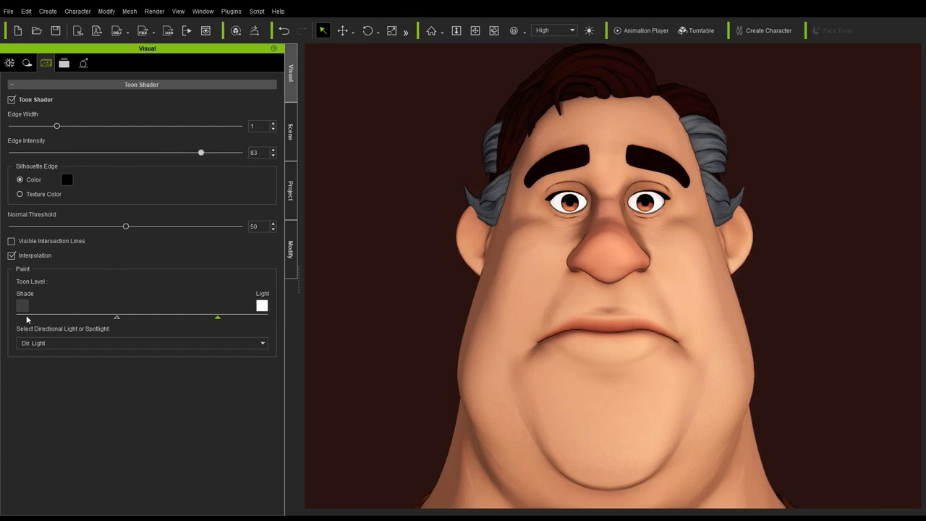
left_click_drag(118, 318, 16, 318)
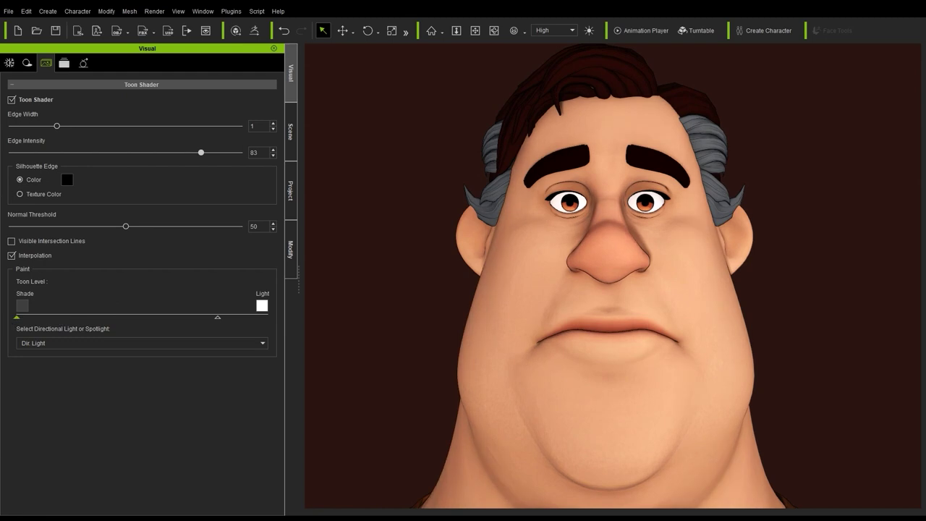
mouse_move(245, 321)
left_mouse_down()
mouse_move(82, 321)
mouse_move(239, 321)
left_mouse_up()
Brighten the base color texture of the character's top hair.
left_click(578, 284)
scroll(616, 280, "up", 5)
middle_click_drag(520, 206, 506, 337)
scroll(506, 337, "down", 1)
middle_click_drag(477, 127, 458, 154)
left_click(459, 154)
left_click(290, 249)
left_click(84, 63)
scroll(95, 329, "down", 5)
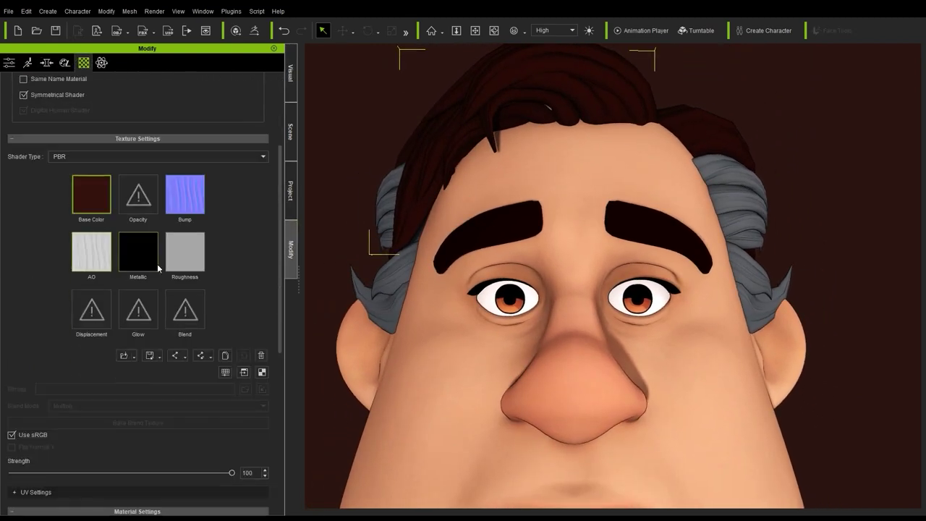
left_click(225, 372)
left_click_drag(322, 73, 227, 72)
mouse_move(231, 237)
left_mouse_down()
mouse_move(250, 239)
mouse_move(230, 238)
left_mouse_up()
left_click(316, 73)
Adjust the strength of the top hair's bump map.
left_click(195, 205)
left_click_drag(219, 475, 11, 473)
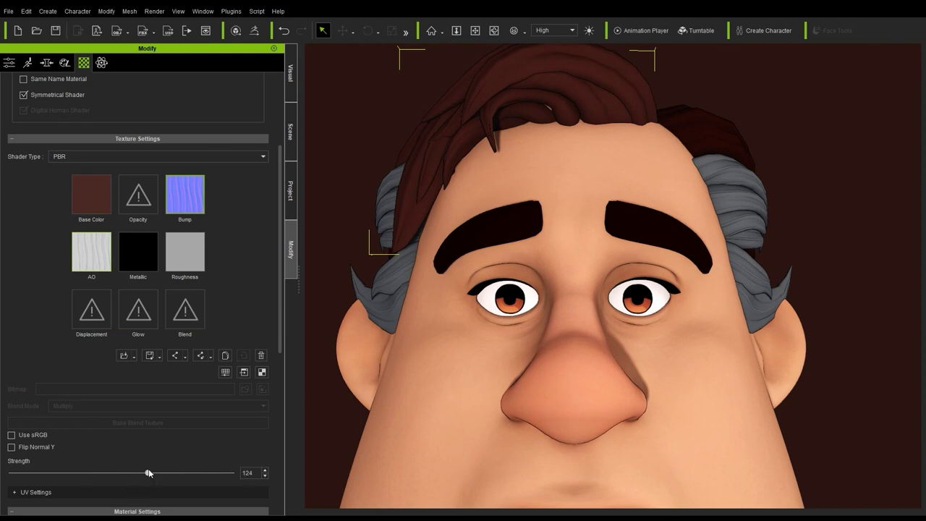
Set the Brightness of the eyebrows' base color to 18.
left_click(91, 194)
left_click(225, 371)
mouse_move(231, 236)
left_mouse_down()
mouse_move(200, 236)
mouse_move(239, 242)
left_mouse_up()
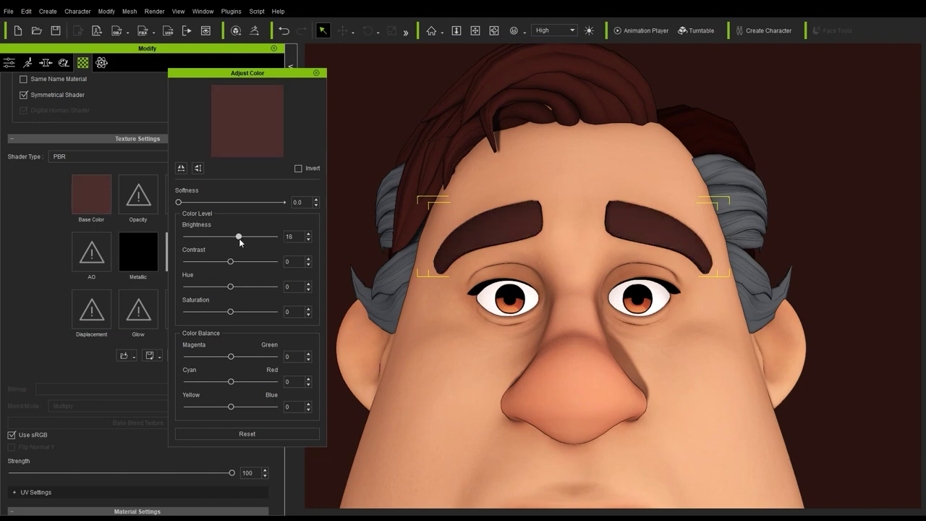
left_click(315, 73)
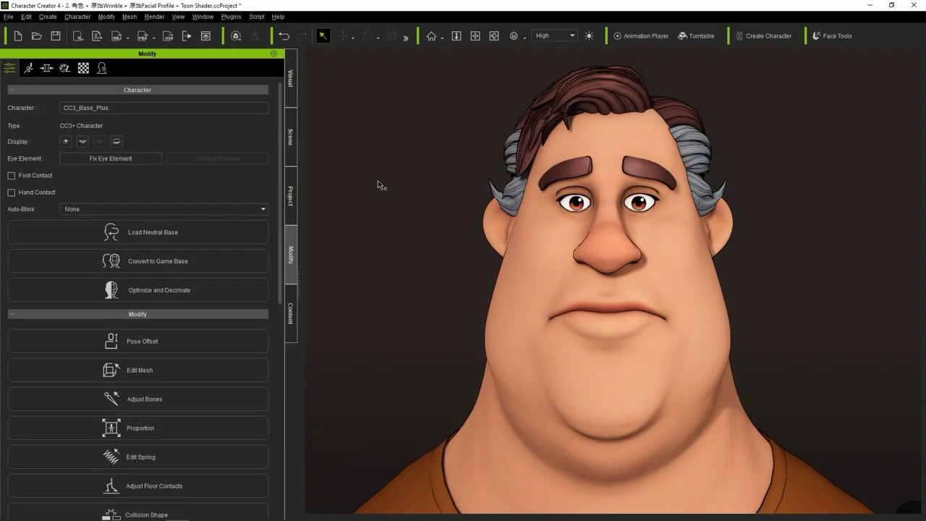
right_click_drag(379, 186, 268, 176)
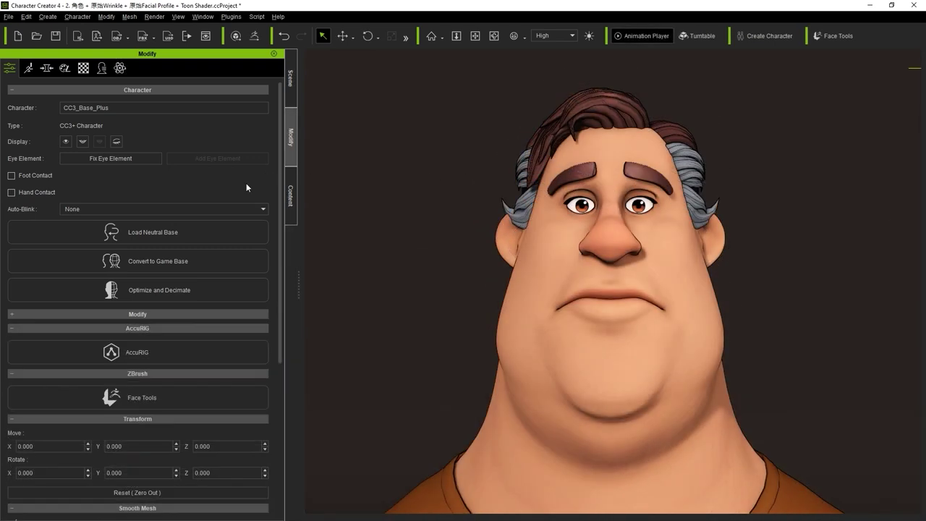
Send the character to ZBrush with Face Tools and open the ZBrush Face Tools plugin there.
left_click(141, 405)
left_click(303, 396)
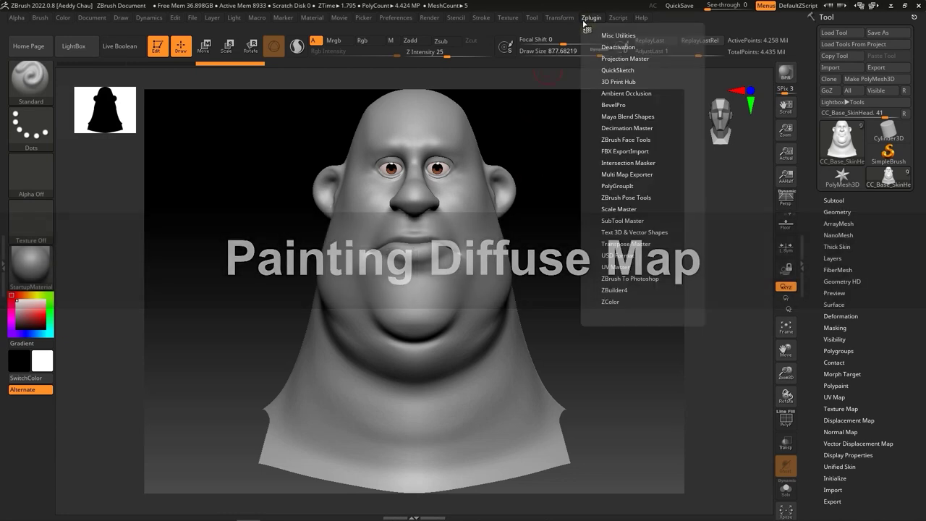
left_click(585, 27)
left_click(74, 135)
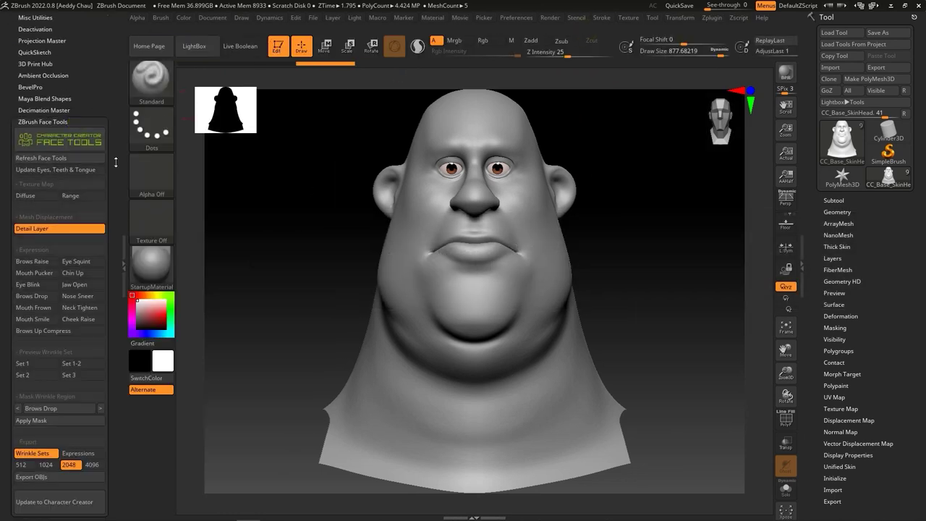
left_click_drag(116, 162, 114, 106)
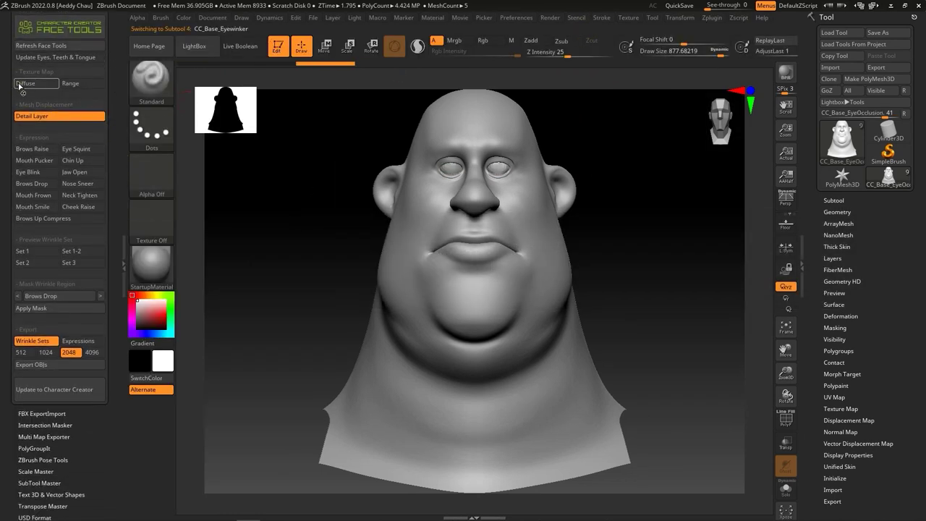
Turn on the Diffuse texture map and switch the material to Flat Color.
left_click(29, 84)
left_click(155, 261)
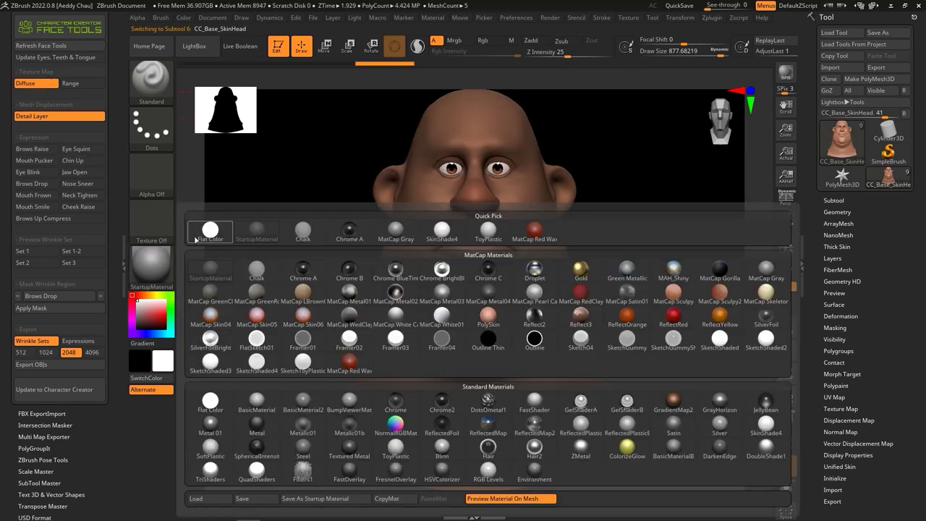
left_click(210, 233)
With Mrgb on, convert the head's texture to polypaint and turn off the Diffuse texture map.
left_click_drag(818, 281, 818, 151)
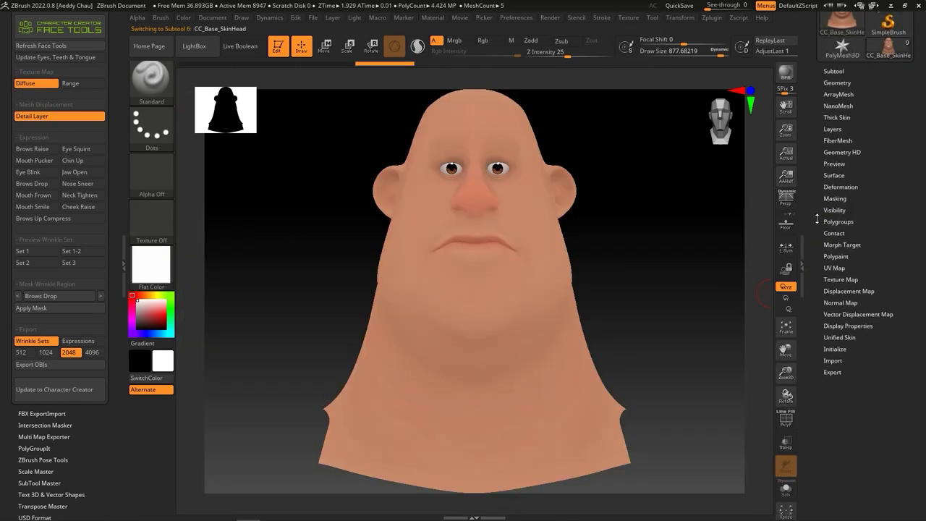
left_click(850, 256)
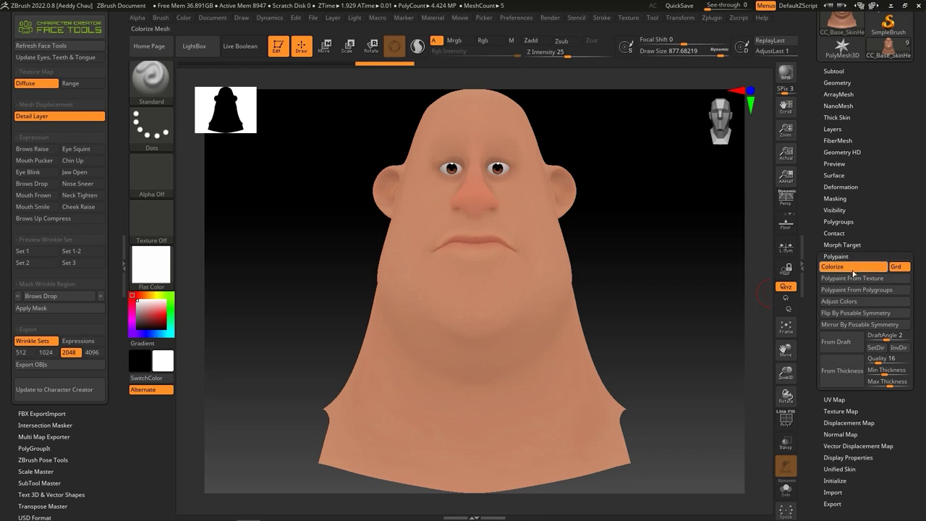
left_click(455, 41)
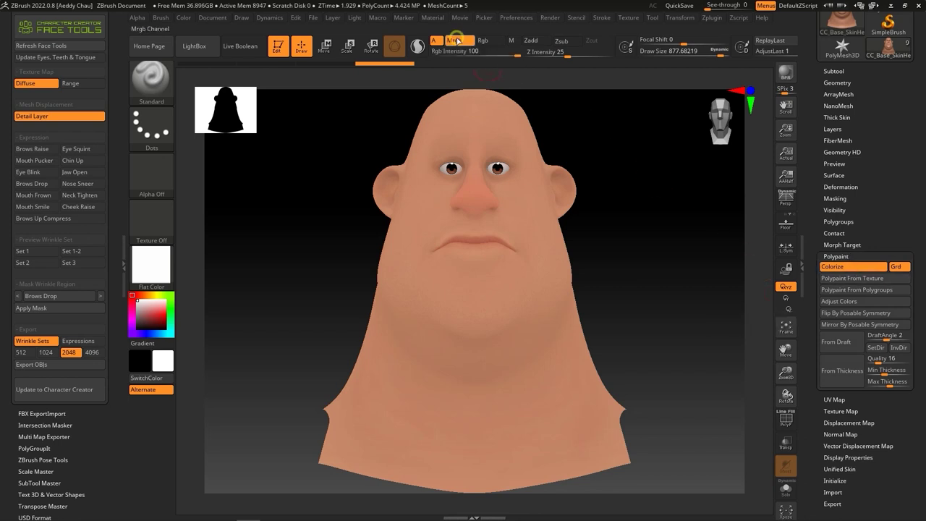
left_click(878, 279)
left_click(41, 89)
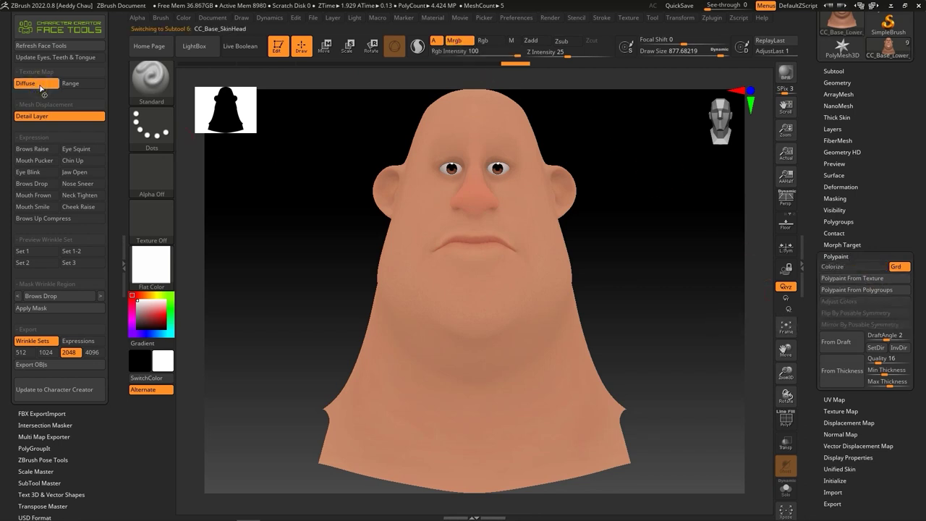
Paint a soft reddish blush on both cheeks.
key("s")
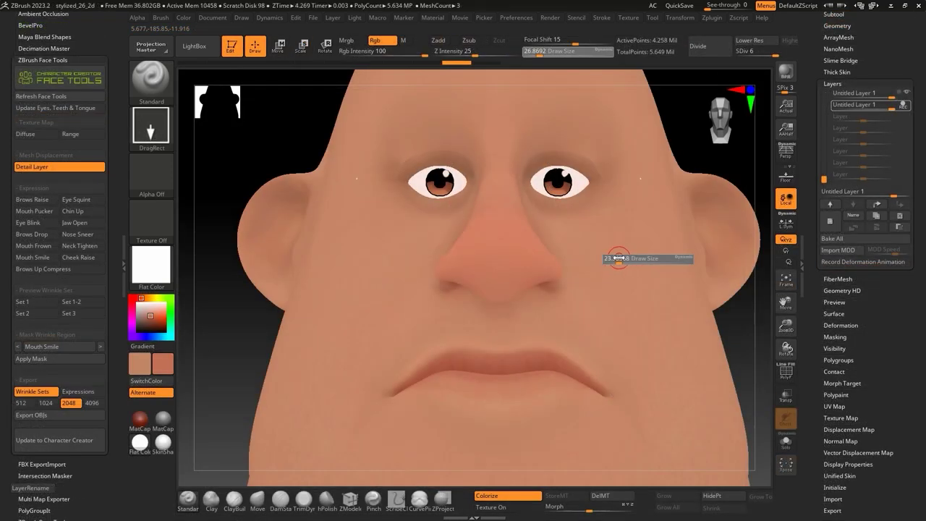
left_click_drag(620, 258, 651, 224)
left_click(371, 258)
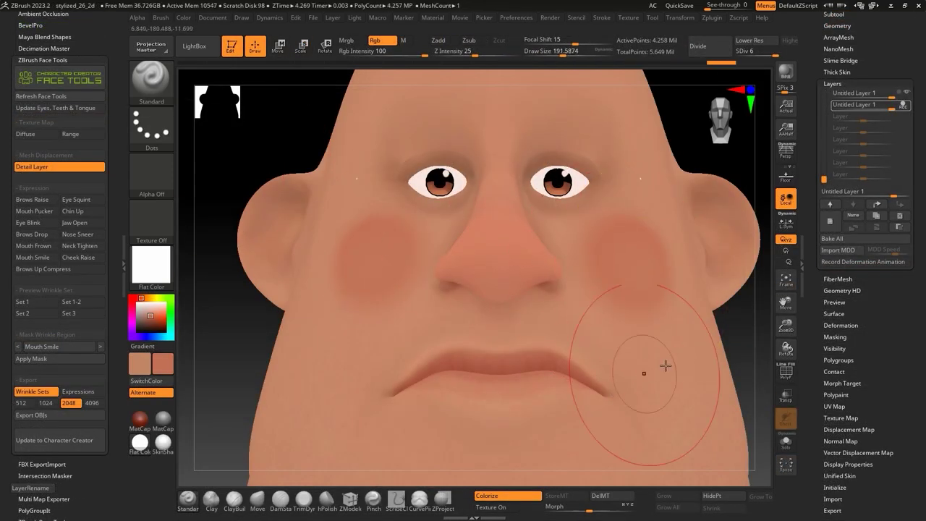
right_click_drag(665, 365, 653, 385, "alt")
Choose a light pink color and paint small highlights on the cheeks, nose, lower lip and chin.
key("s")
left_click(146, 310)
mouse_move(636, 278)
left_mouse_down()
mouse_move(612, 280)
mouse_move(620, 278)
left_mouse_up()
left_click_drag(344, 265, 341, 275)
left_click_drag(463, 250, 463, 285)
right_click_drag(665, 402, 668, 328, "alt")
left_click_drag(498, 333, 539, 329)
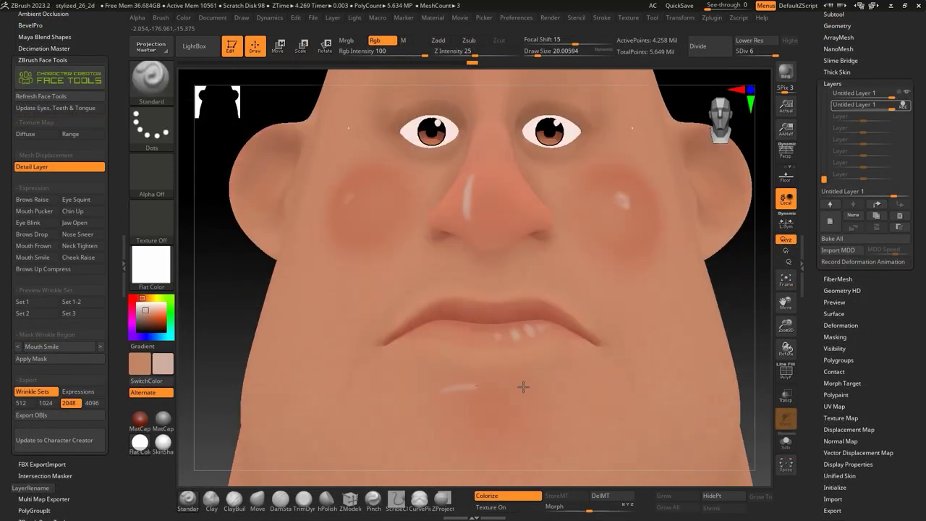
left_click_drag(448, 392, 492, 385)
Choose a dark brown color and paint shading strokes on the nose and below the lower lip.
right_click_drag(680, 318, 676, 402, "alt")
left_click(148, 323)
left_click_drag(459, 287, 477, 312)
right_click_drag(651, 405, 661, 383, "alt")
left_click_drag(438, 394, 551, 400)
left_click_drag(439, 437, 534, 432)
Paint brown eyebrows above both eyes and add strokes on the cheek and ear in another color.
right_click_drag(739, 320, 740, 350, "alt")
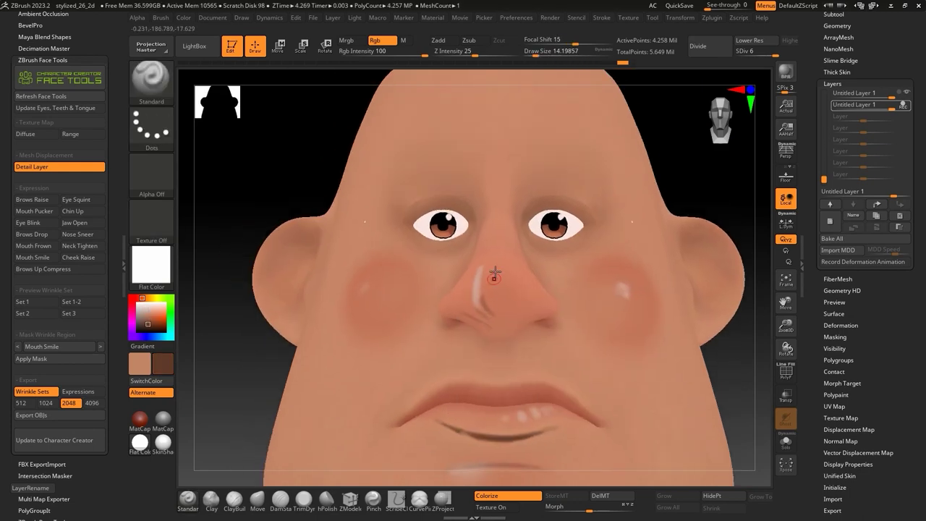
left_click_drag(426, 178, 469, 205)
left_click_drag(510, 205, 567, 178)
left_click(147, 319)
left_click_drag(577, 304, 590, 309)
left_click_drag(706, 280, 684, 313)
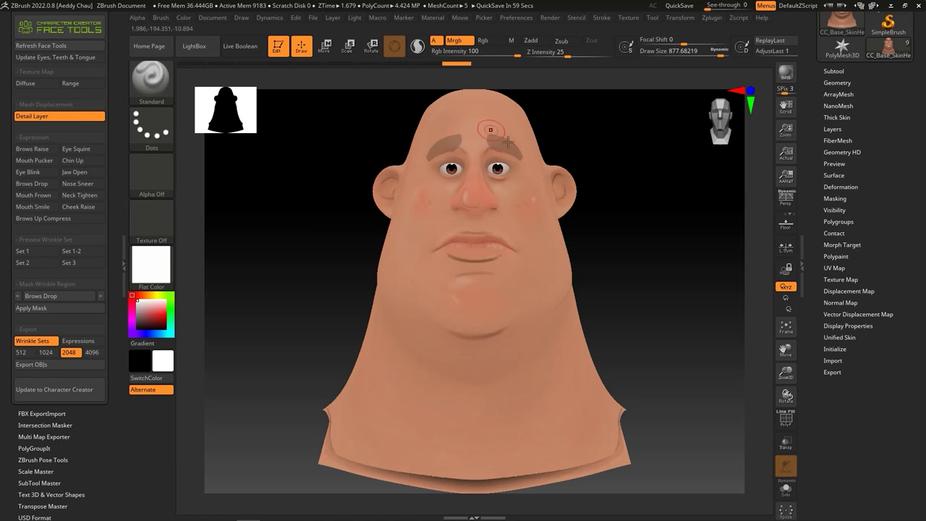
Send the head to Character Creator with only Polypaint > Diffuse at 4096, excluding base mesh, normal, cavity and expression/wrinkle updates.
left_click(102, 389)
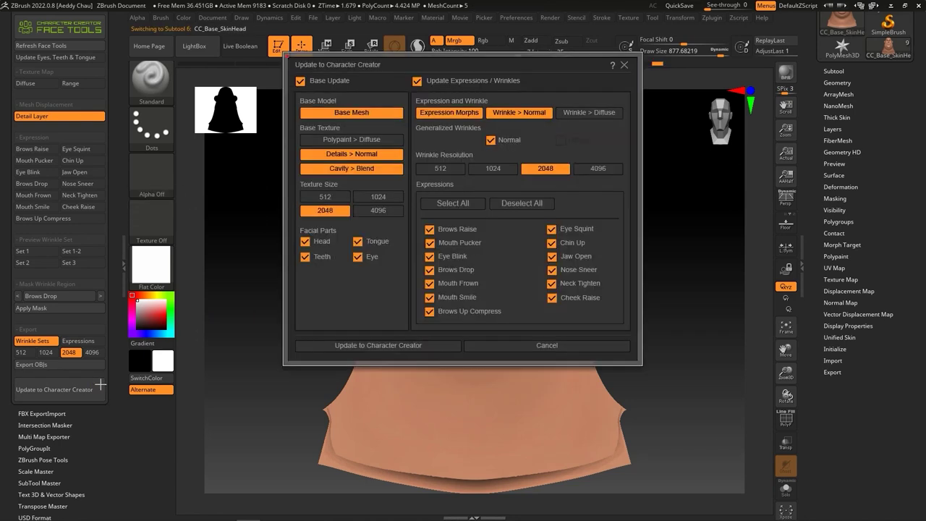
left_click(416, 81)
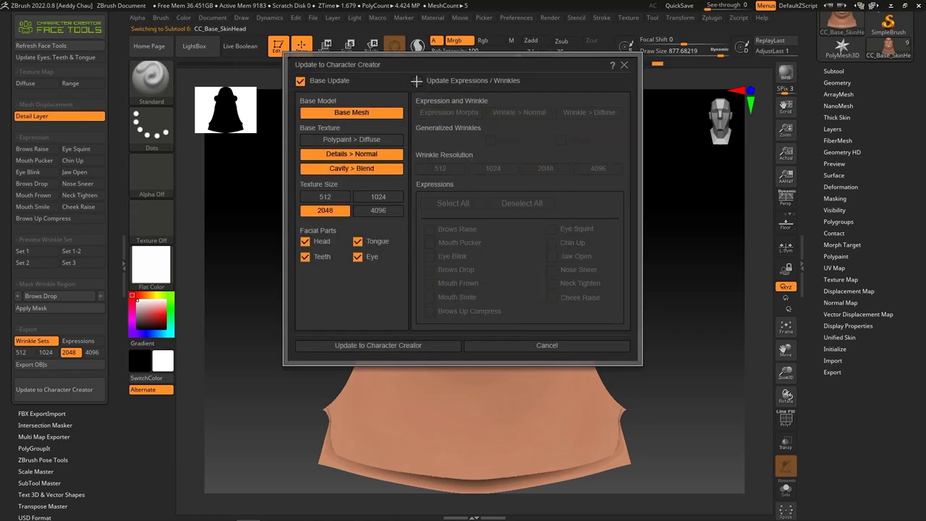
left_click(356, 113)
left_click(374, 154)
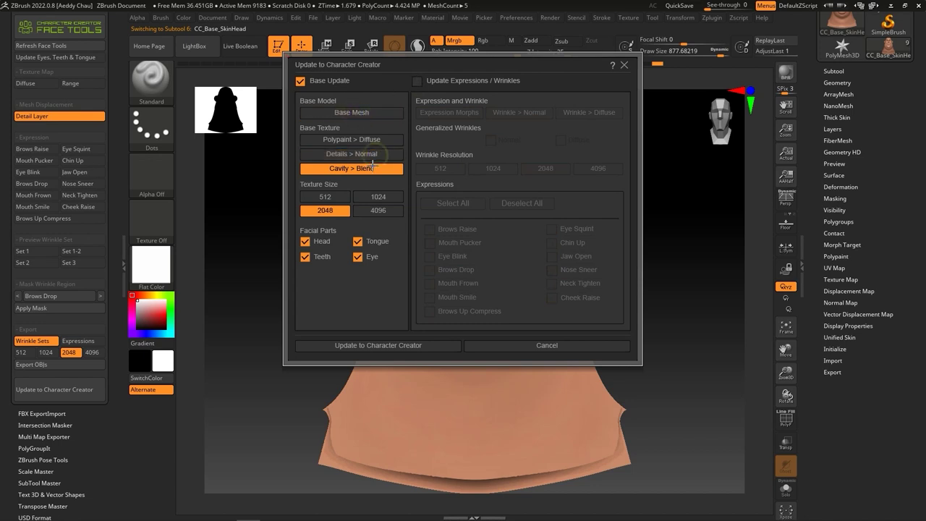
left_click(354, 169)
left_click(346, 140)
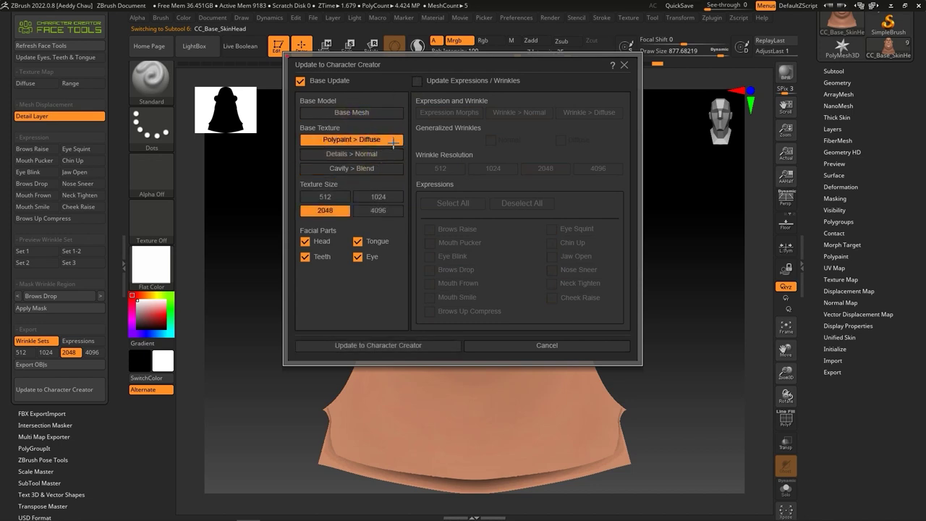
left_click(395, 209)
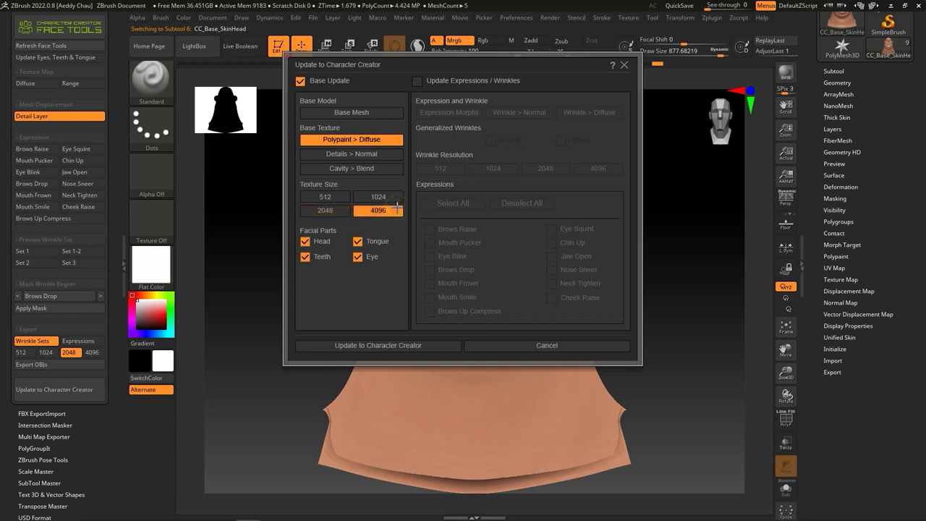
left_click(420, 345)
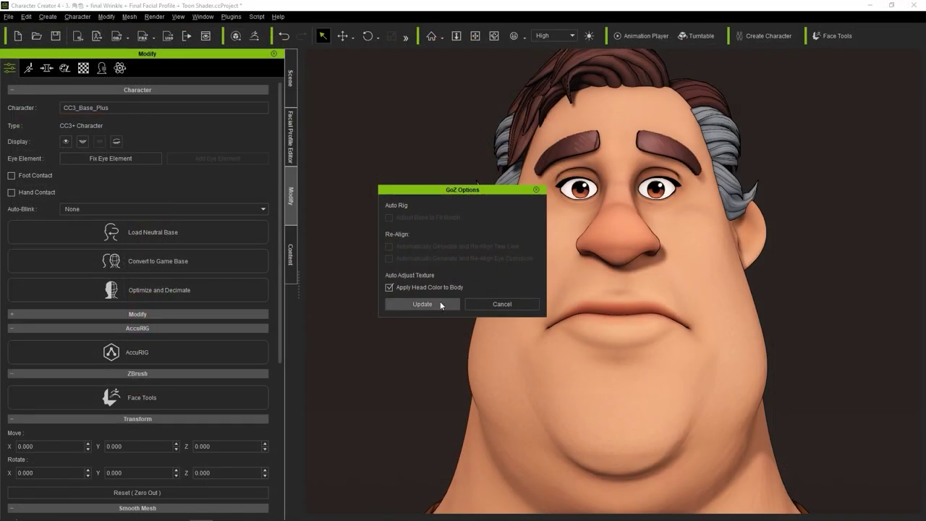
left_click(439, 301)
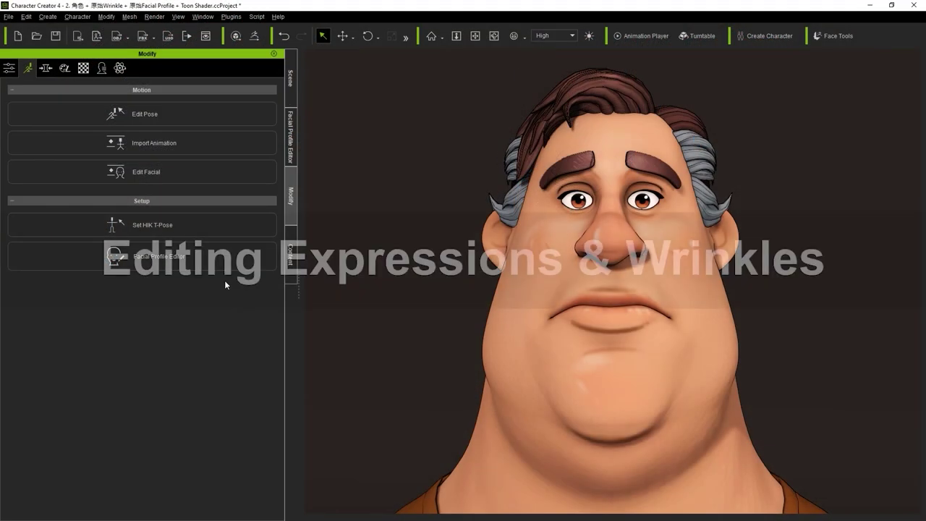
In Character Creator, test the face with Edit Facial muscle adjustments, including the brows, reverting each test and closing the editor.
left_click(191, 172)
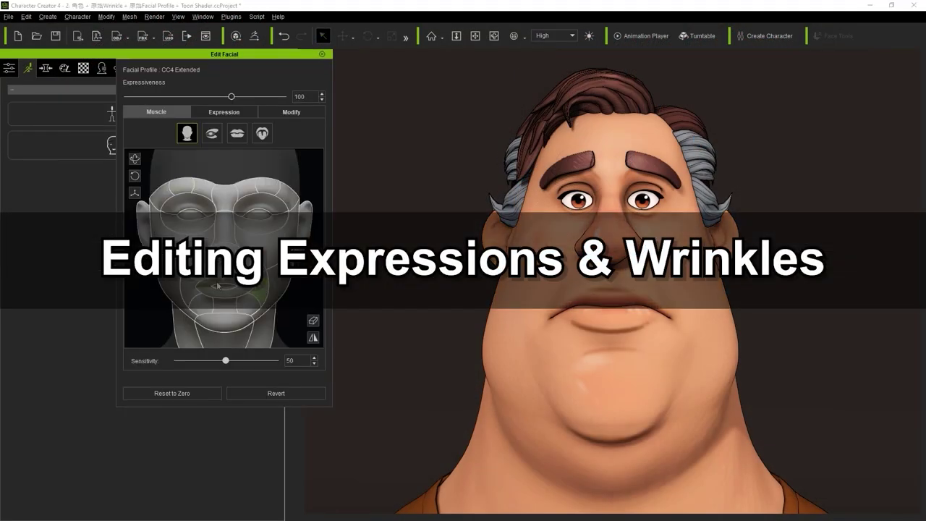
left_click_drag(310, 292, 312, 236)
left_click(273, 391)
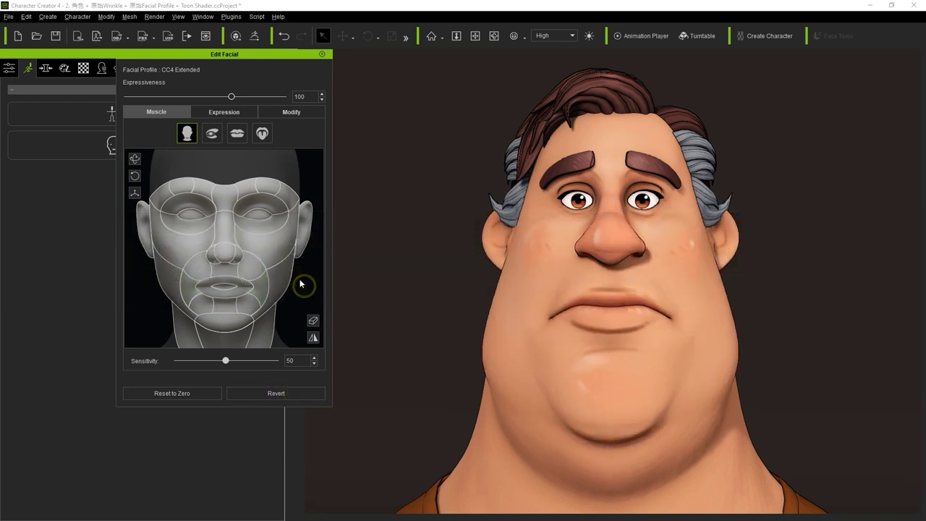
mouse_move(309, 258)
left_mouse_down()
mouse_move(308, 297)
mouse_move(310, 254)
mouse_move(307, 288)
mouse_move(309, 271)
left_mouse_up()
left_click(276, 393)
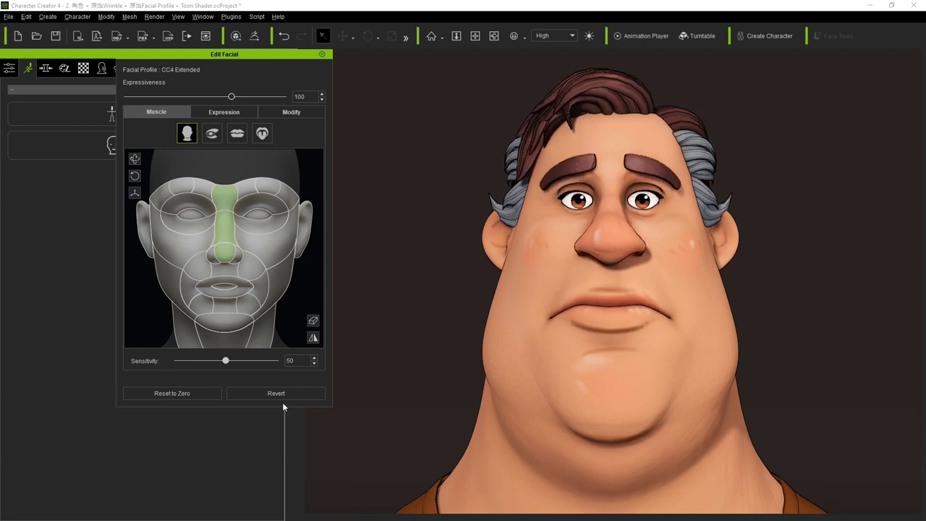
left_click(270, 191)
mouse_move(305, 283)
left_mouse_down()
mouse_move(306, 270)
mouse_move(304, 286)
left_mouse_up()
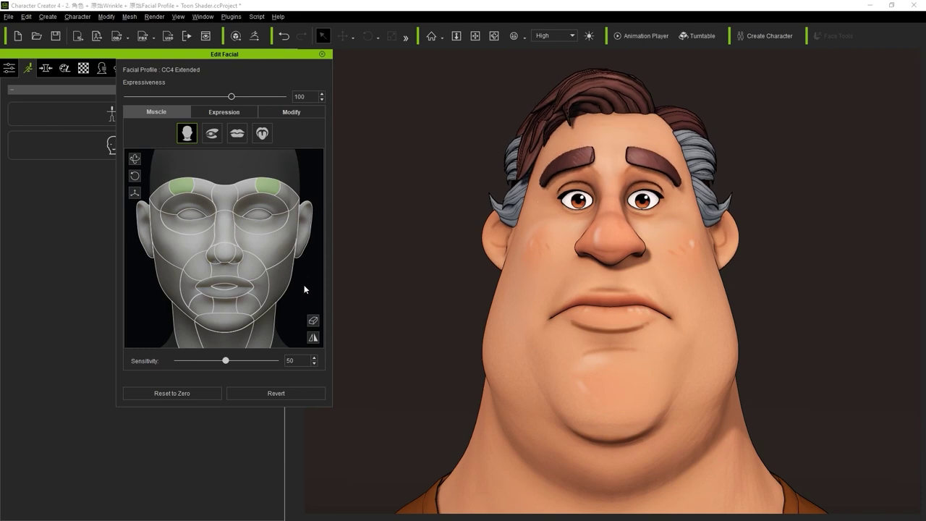
left_click(281, 391)
left_click(322, 55)
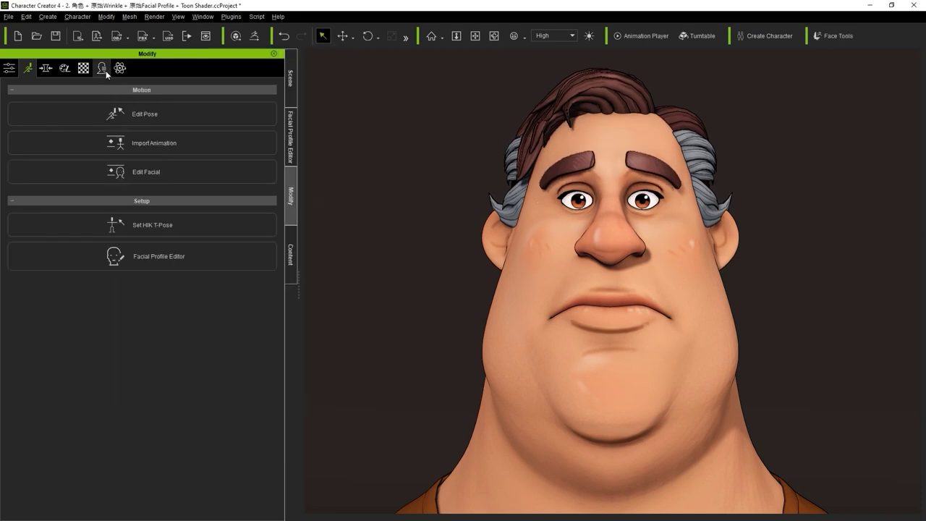
Open the expression wrinkle settings, preview the cheek region's smile wrinkles up close and compare them with expression wrinkles off and on.
left_click(102, 68)
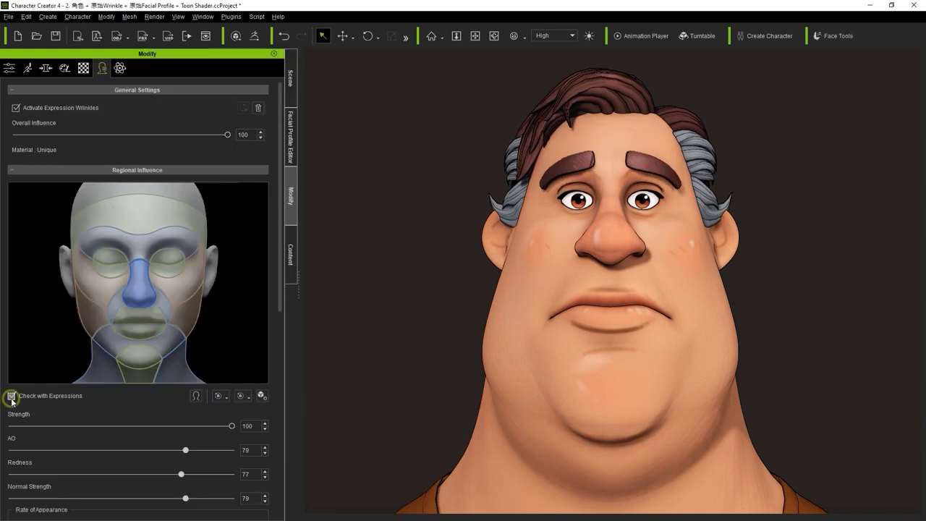
left_click(181, 325)
scroll(597, 314, "up", 4)
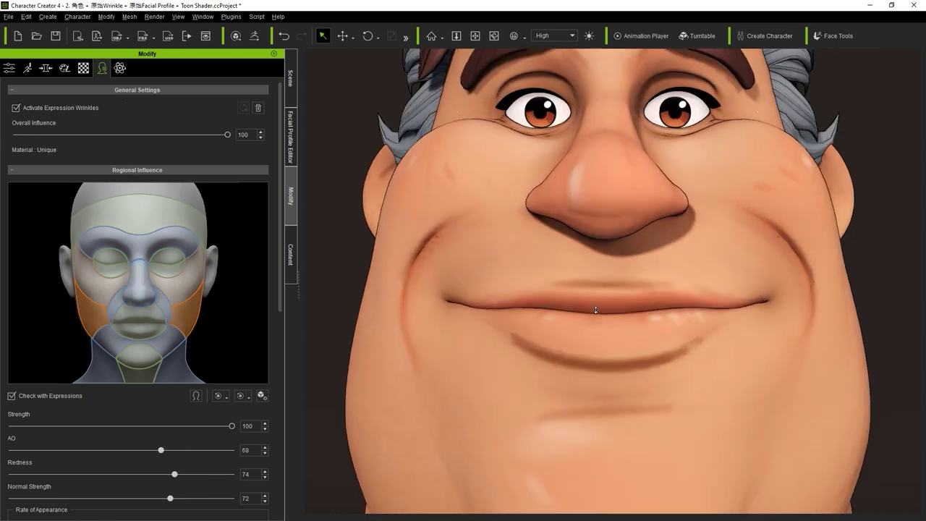
left_click(18, 109)
left_click(19, 109)
left_click(19, 108)
left_click(19, 109)
left_click(19, 109)
left_click(19, 109)
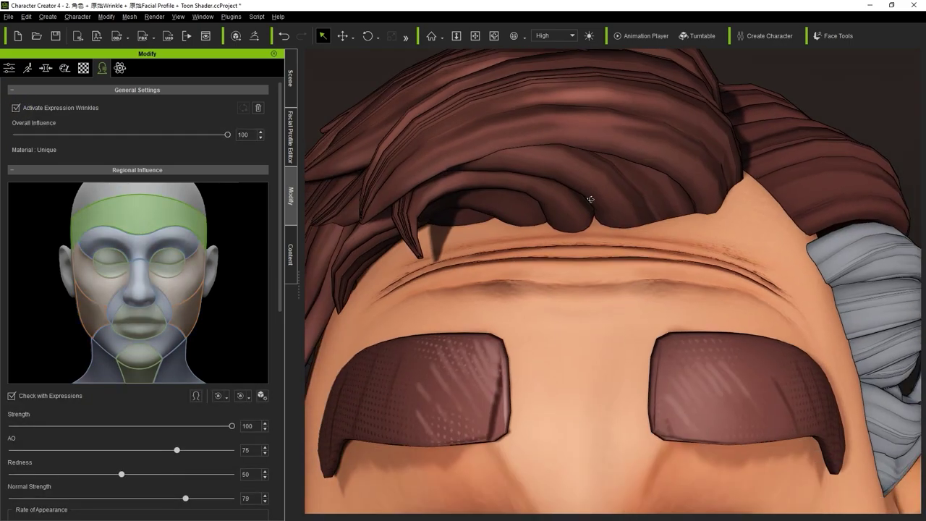
Preview the forehead wrinkles with expression wrinkles off and on, and check the brow region.
left_click(148, 223)
left_click(16, 108)
left_click(16, 108)
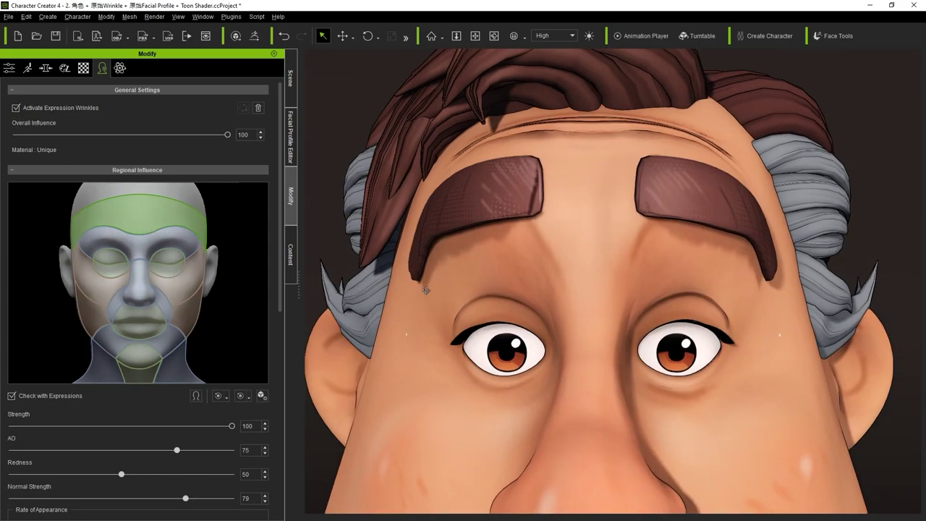
left_click(116, 239)
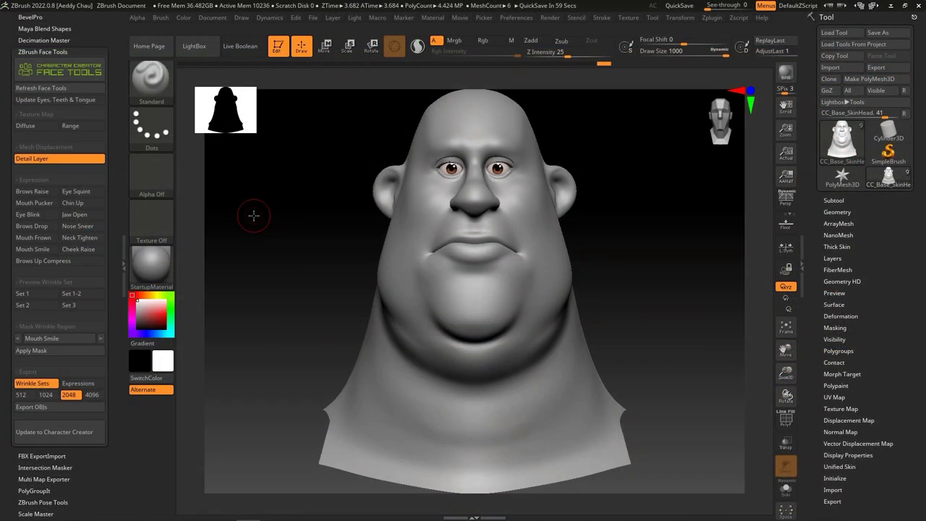
Switch to ZBrush, activate the Mouth Smile expression and locate its CC_Mouth Smile layer.
left_click(49, 250)
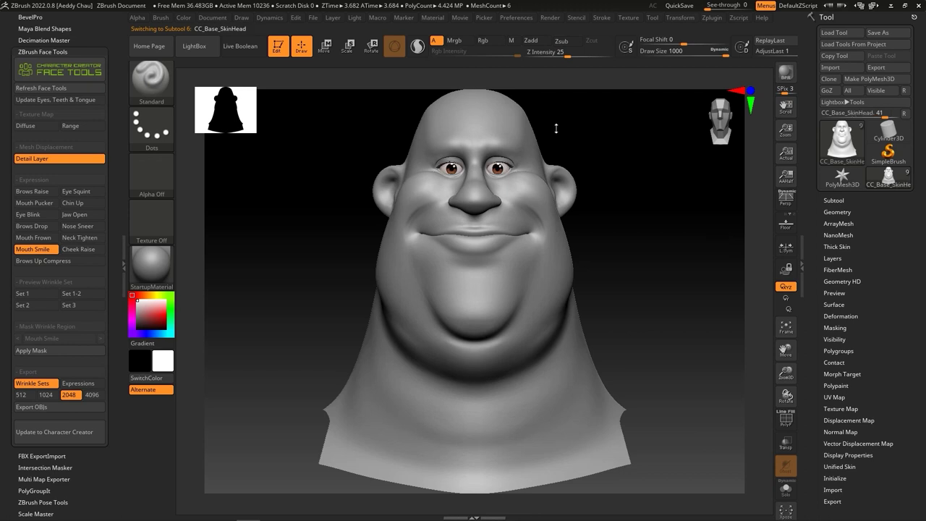
left_click(832, 258)
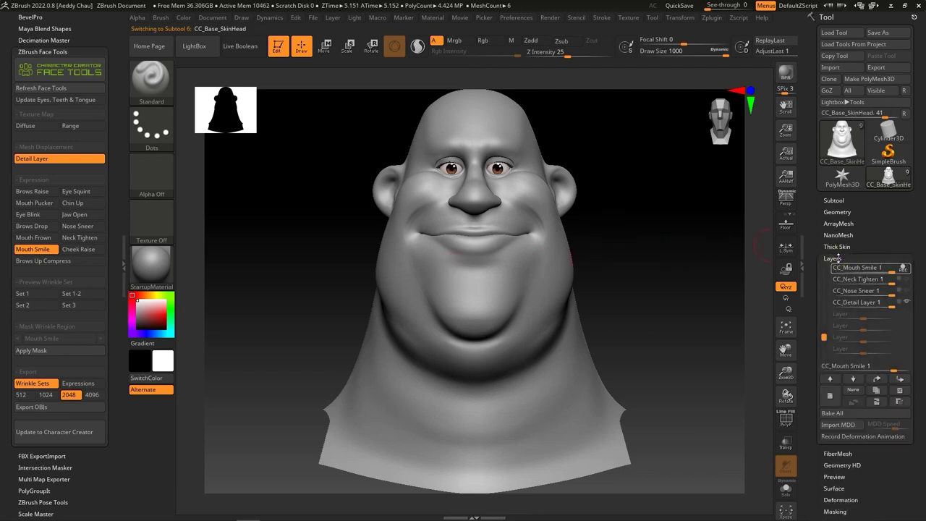
left_click_drag(829, 340, 825, 327)
mouse_move(905, 295)
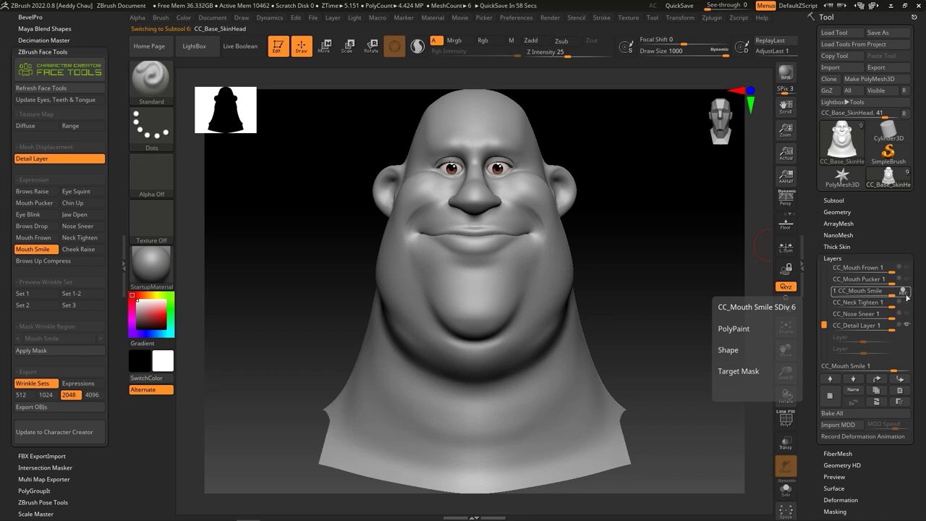
Apply the Mouth Smile wrinkle region mask, inspect the masked head from several angles and clear the mask.
left_click(65, 354)
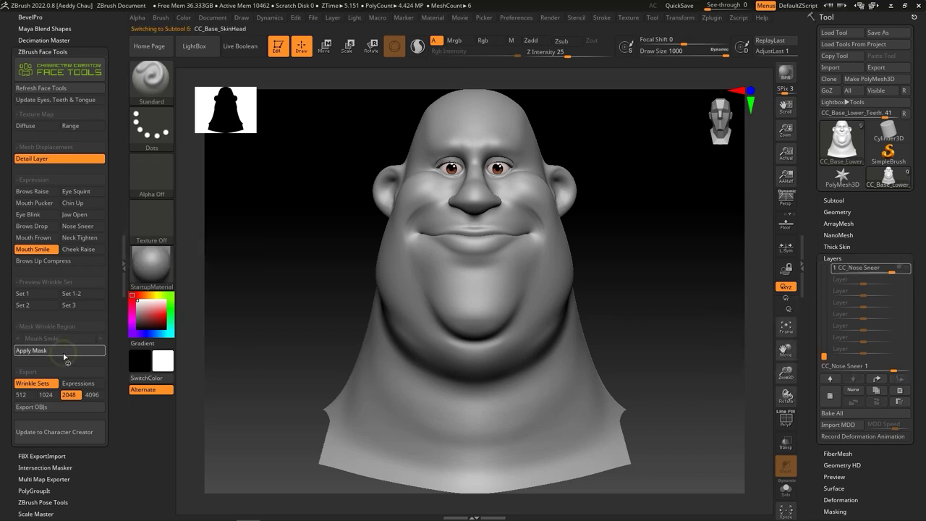
left_click_drag(307, 235, 354, 229)
left_click_drag(579, 250, 493, 263)
left_click(750, 93)
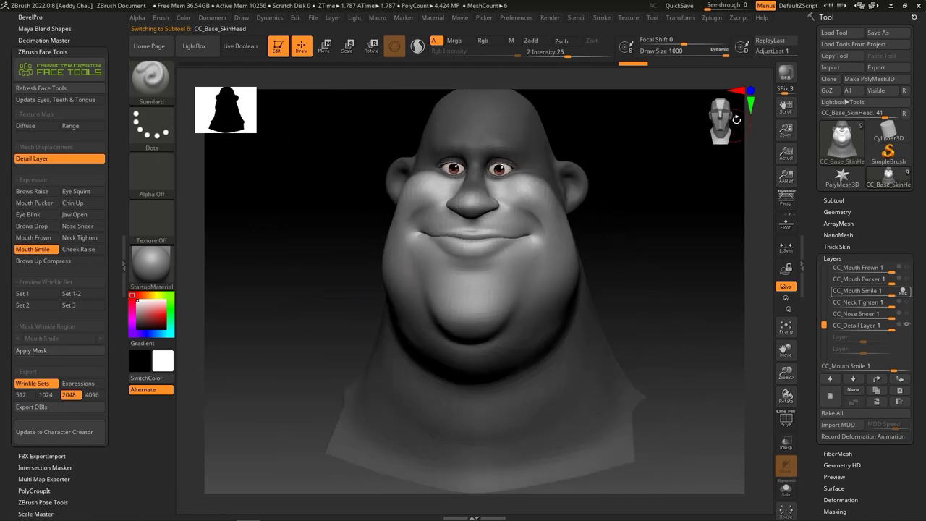
left_click_drag(589, 199, 593, 231, "alt")
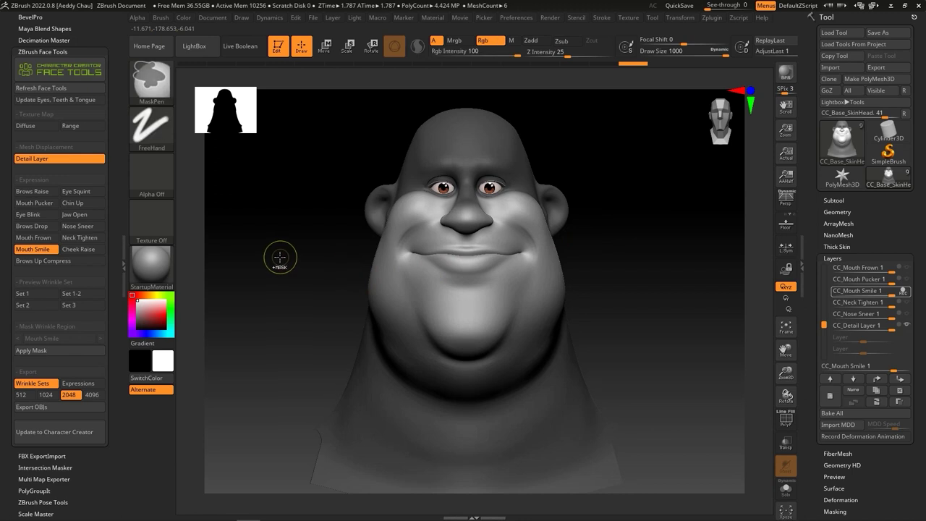
left_click_drag(277, 256, 306, 274, "ctrl")
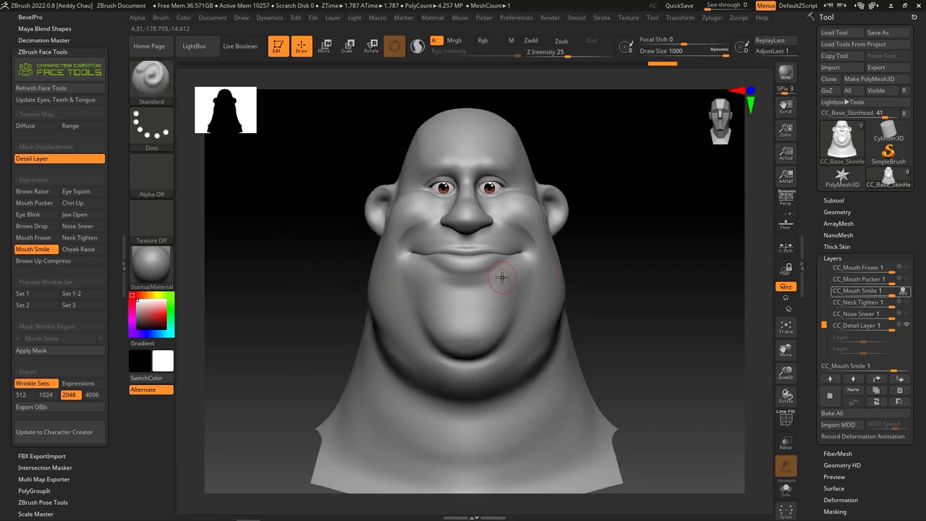
Lower the head to subdivision level 1 and sculpt a wider smile with raised mouth corners and fuller cheeks.
left_click(836, 212)
left_click_drag(851, 238, 820, 237)
right_click_drag(572, 211, 652, 254, "ctrl")
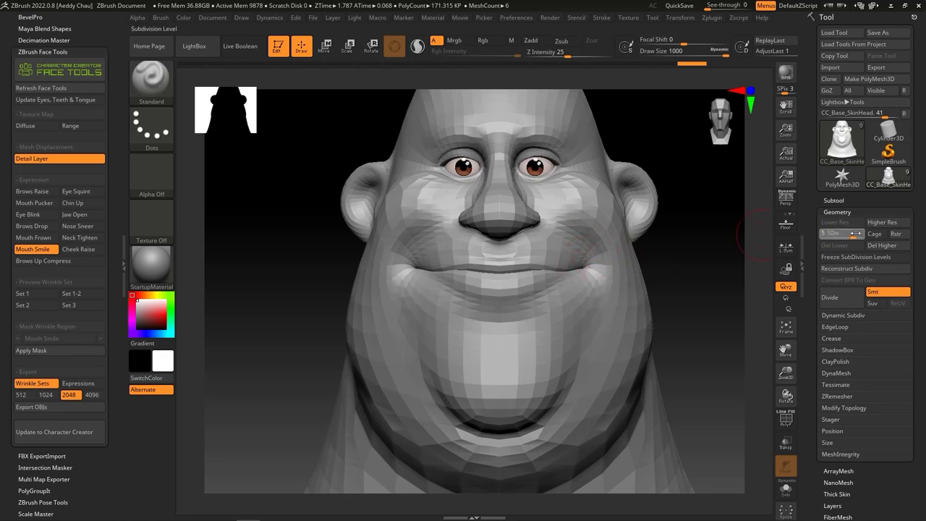
left_click_drag(855, 234, 864, 233)
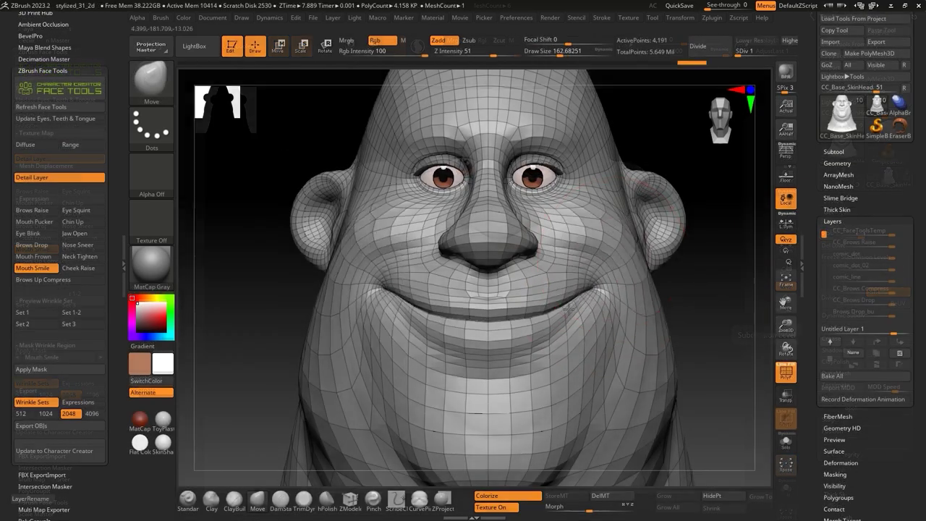
left_click_drag(672, 239, 586, 235)
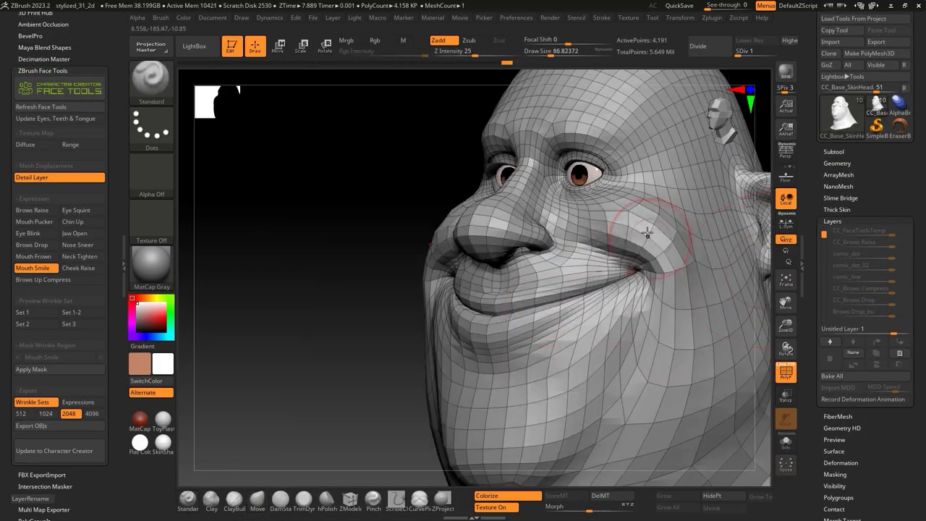
left_click_drag(640, 238, 704, 235)
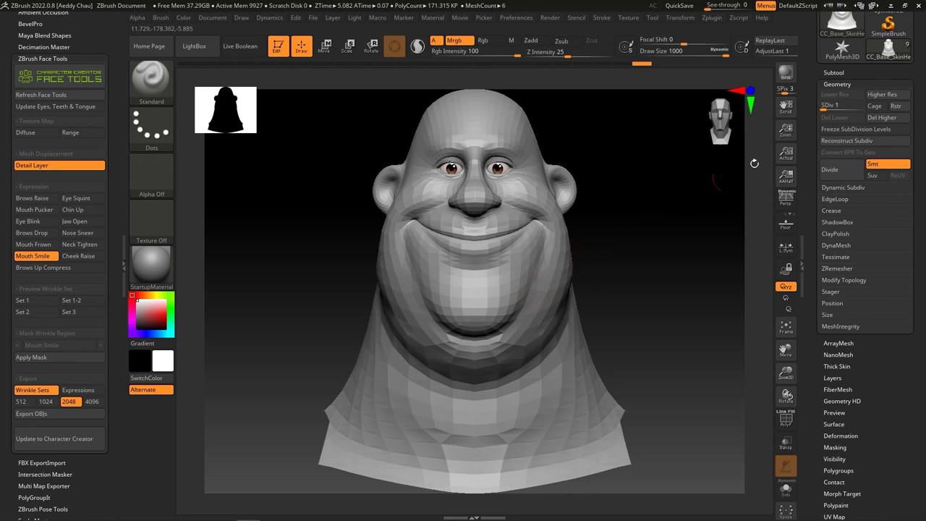
Return the head to subdivision level 6, enable Colorize for its polypaint and apply the Flat Color material.
left_click(875, 106)
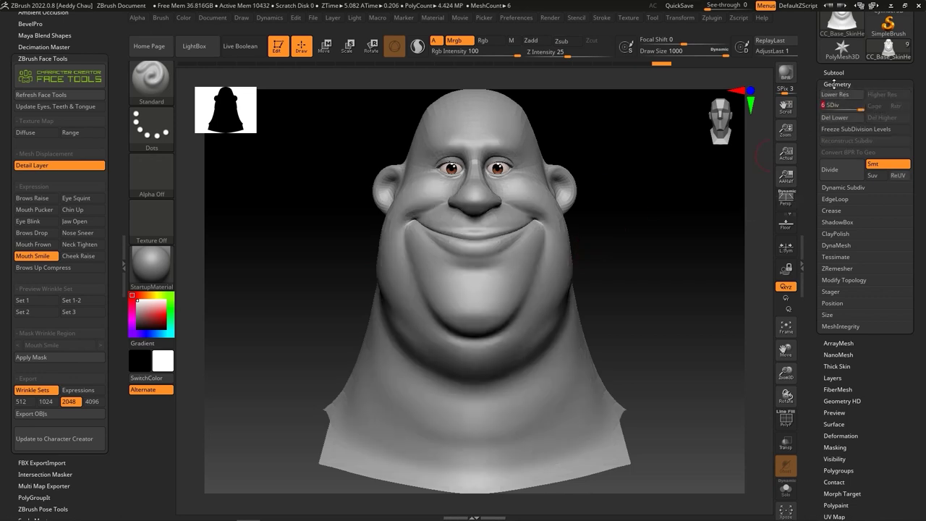
left_click(837, 84)
left_click(839, 258)
left_click(837, 267)
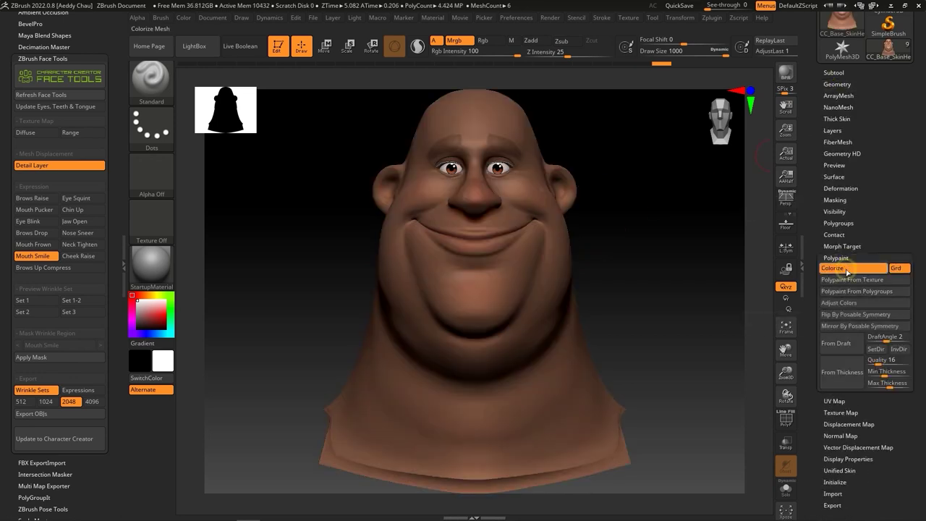
left_click(167, 273)
left_click(281, 232)
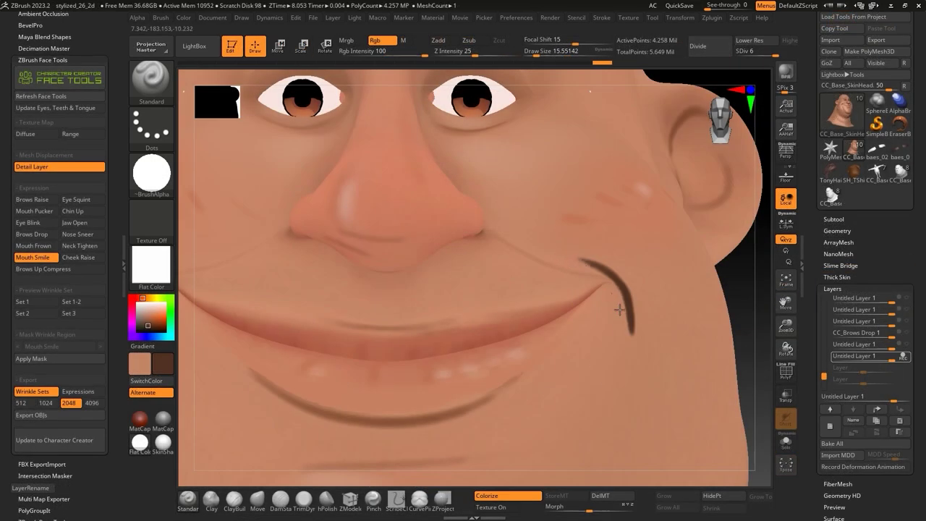
Paint dark brown smile crease strokes beside both mouth corners.
right_click_drag(515, 312, 781, 332, "alt")
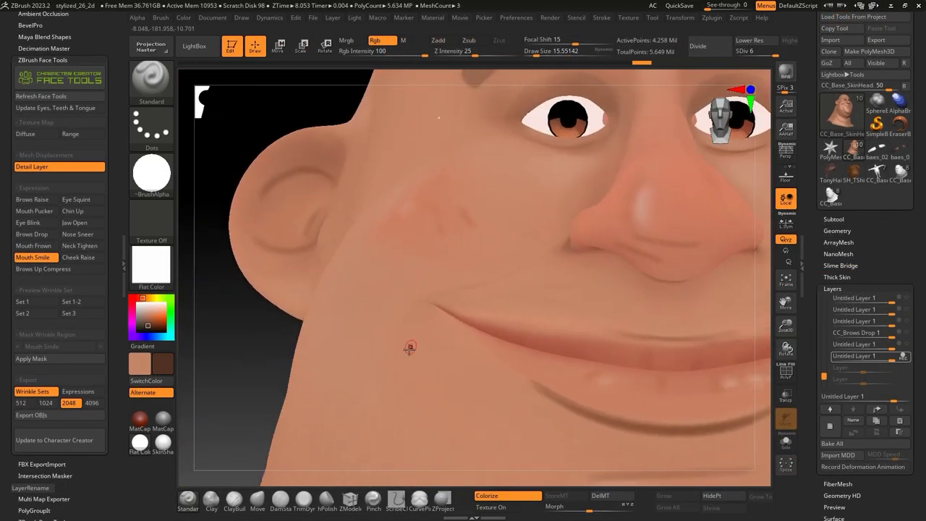
left_click_drag(401, 352, 469, 274)
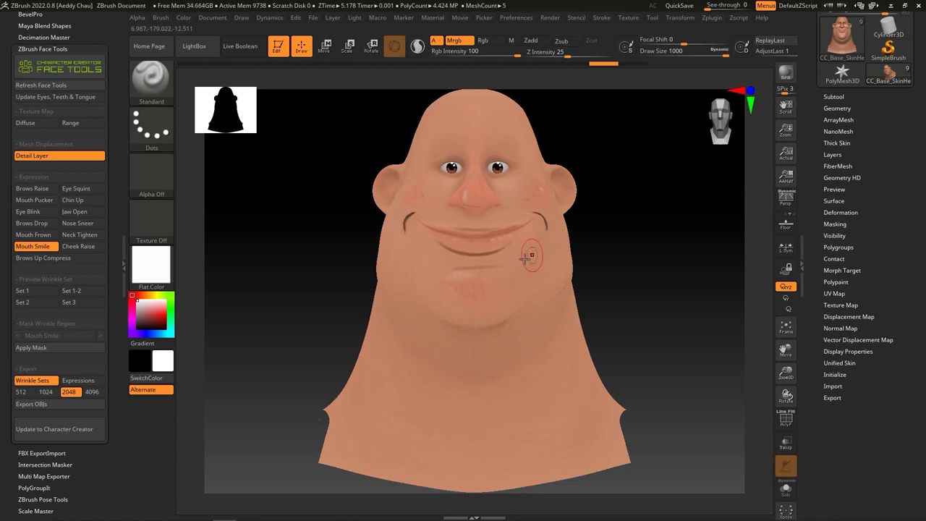
Update Character Creator without the base, sending only the Mouth Smile expression morph and its Wrinkle > Diffuse texture at 4096 resolution.
left_click(98, 426)
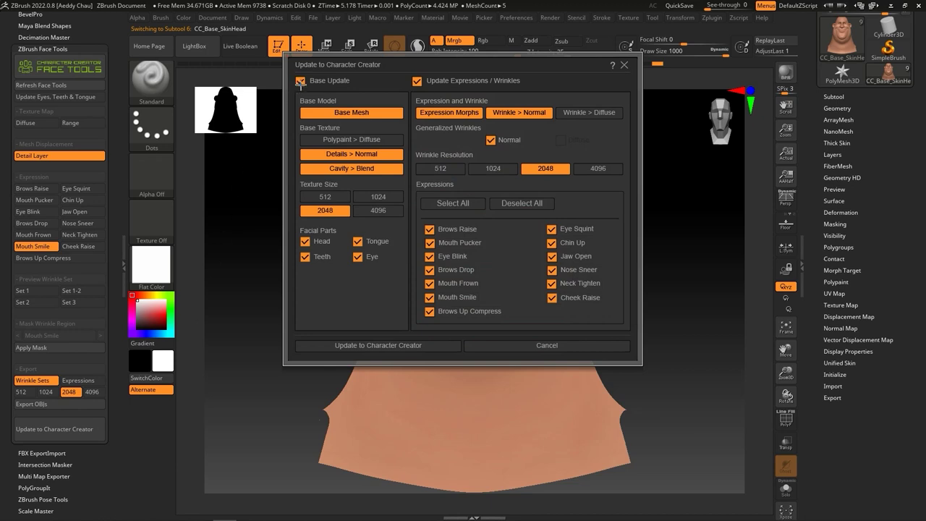
left_click(301, 81)
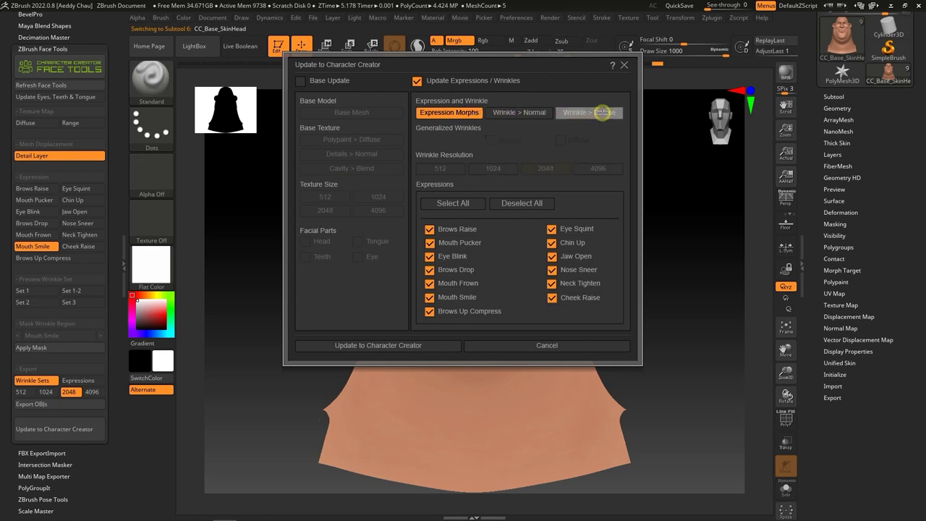
left_click(603, 113)
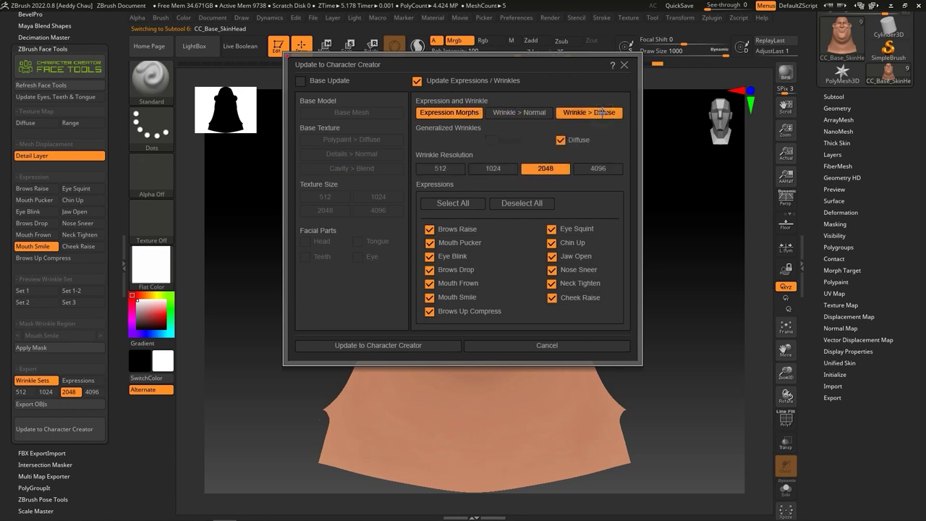
left_click(613, 169)
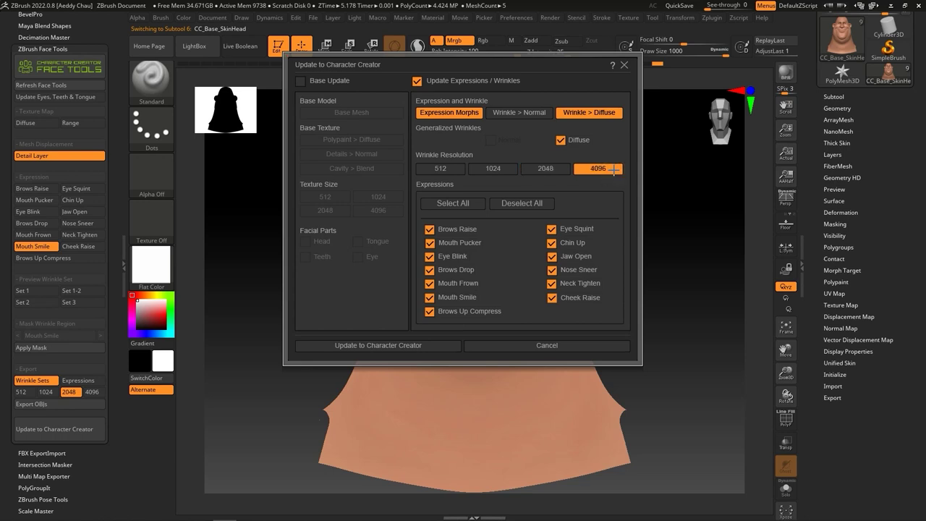
left_click(537, 204)
left_click(437, 296)
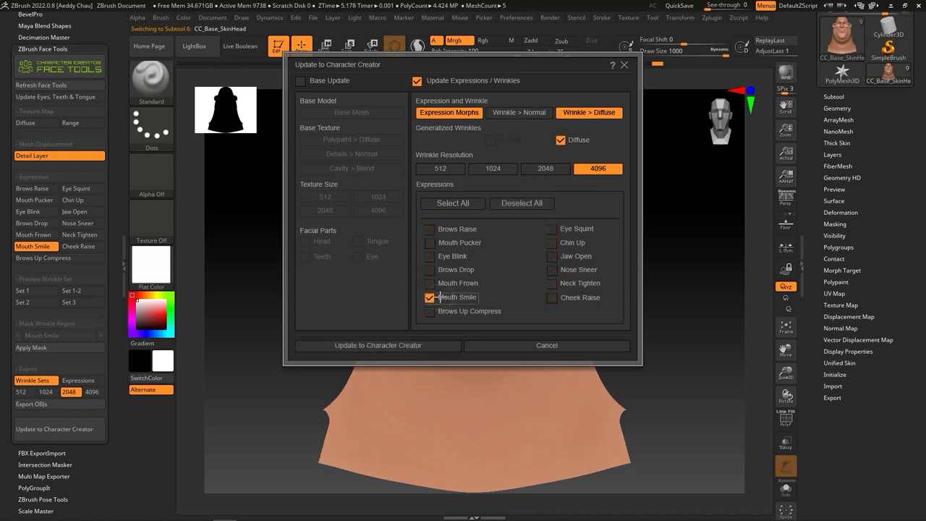
left_click(389, 346)
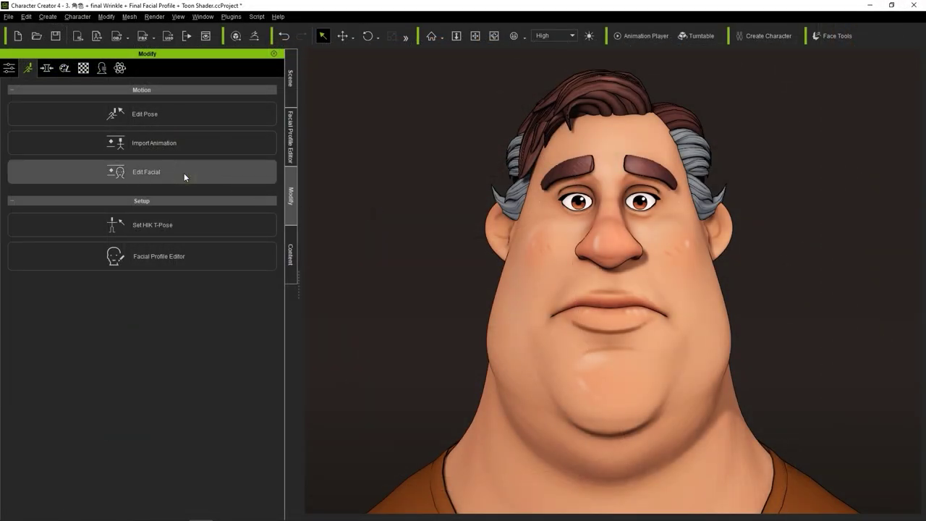
Switch to Character Creator and pose the character's face into a wide smile with Edit Facial.
left_click(184, 173)
left_click_drag(341, 295, 331, 248)
scroll(650, 292, "up", 5)
right_click_drag(490, 284, 541, 270)
mouse_move(336, 287)
left_mouse_down()
mouse_move(332, 322)
mouse_move(327, 284)
left_mouse_up()
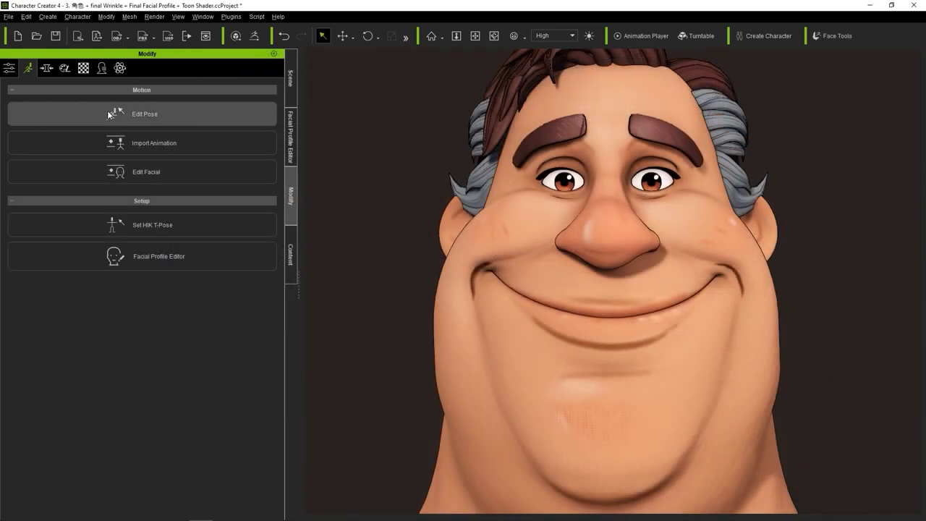
Examine the diffuse and normal textures of the three wrinkle sets in the wrinkle Texture Settings.
left_click(101, 68)
left_click_drag(278, 112, 274, 359)
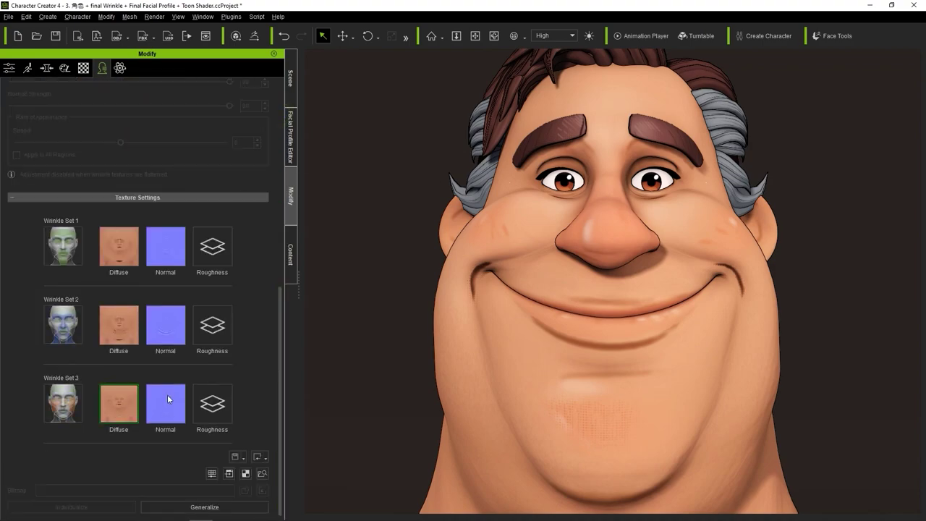
mouse_move(125, 406)
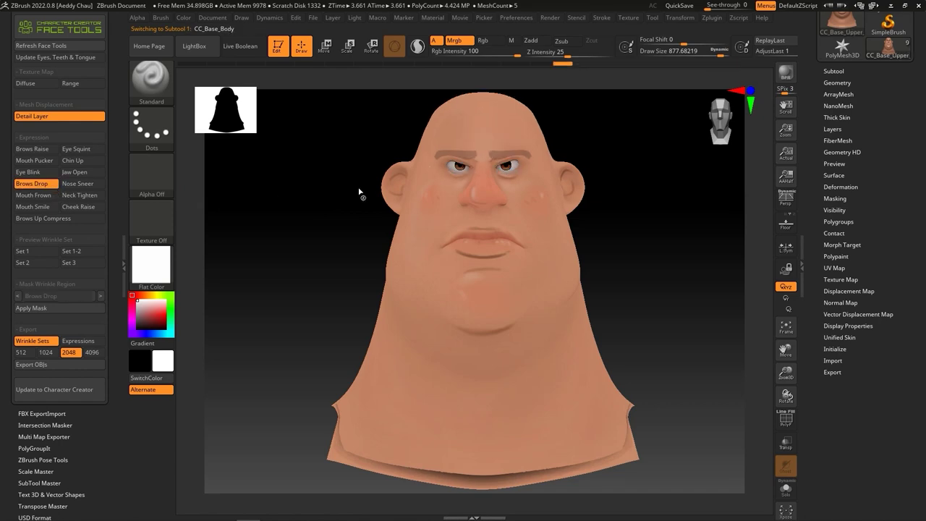
In ZBrush, mask the Brows Drop wrinkle region and paint dark brown frown creases between the brows plus an anger mark on the forehead.
mouse_move(364, 159)
right_mouse_down("ctrl")
mouse_move(397, 233)
mouse_move(408, 365)
mouse_move(381, 386)
right_mouse_up("ctrl")
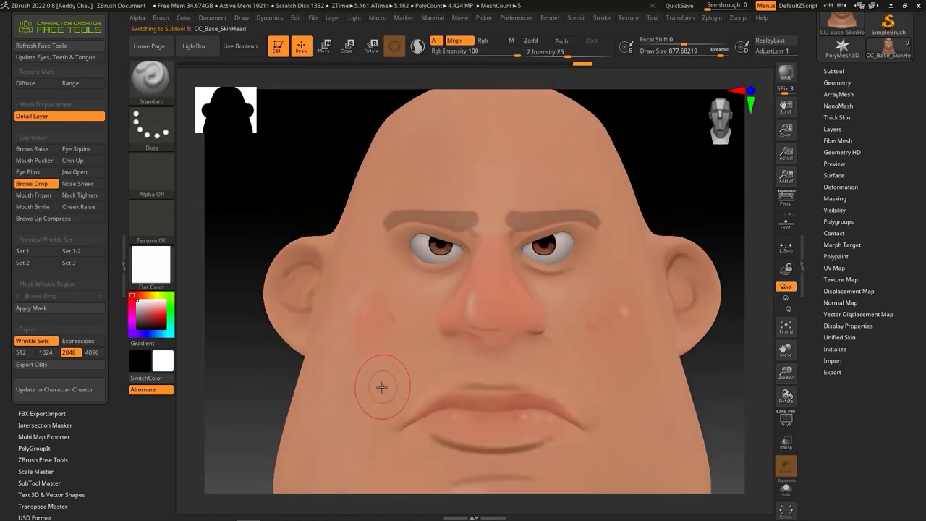
left_click(45, 309)
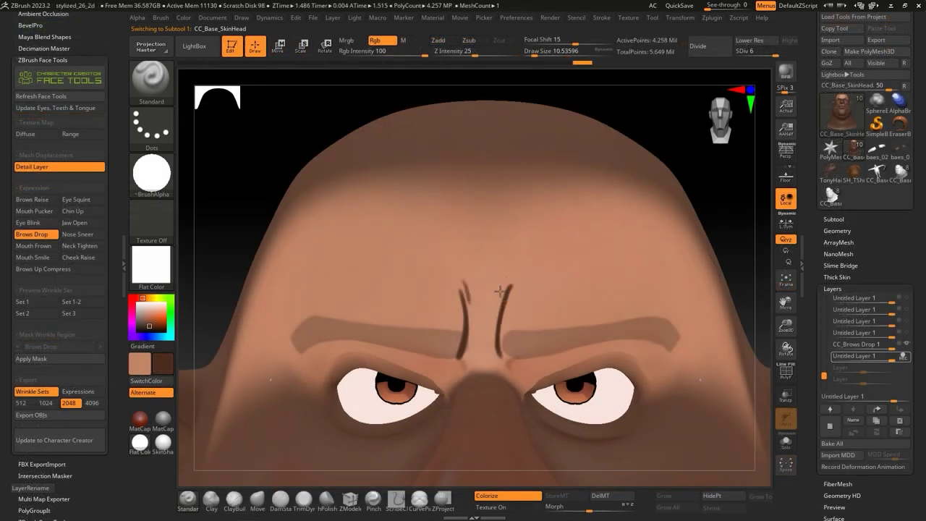
mouse_move(579, 212)
left_mouse_down()
mouse_move(572, 262)
mouse_move(651, 235)
left_mouse_up()
key("space")
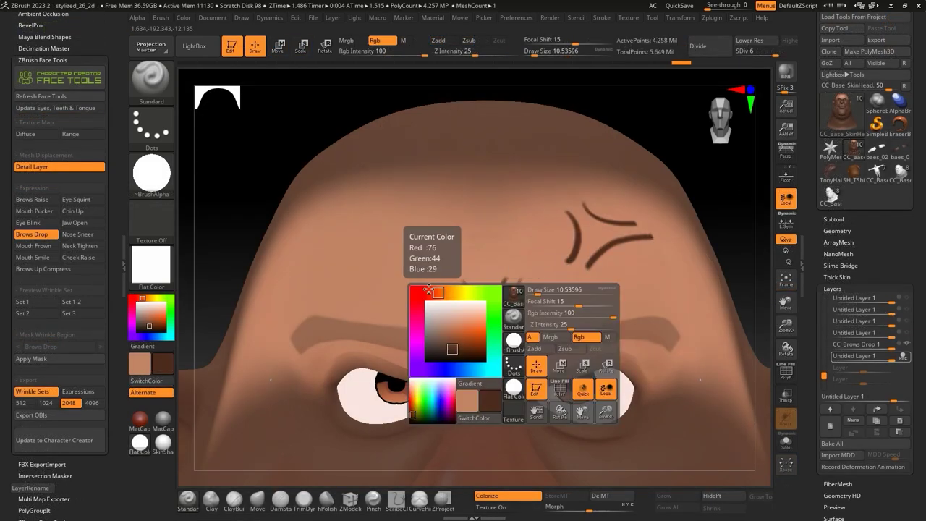
mouse_move(614, 206)
left_mouse_down()
mouse_move(626, 268)
mouse_move(651, 269)
left_mouse_up()
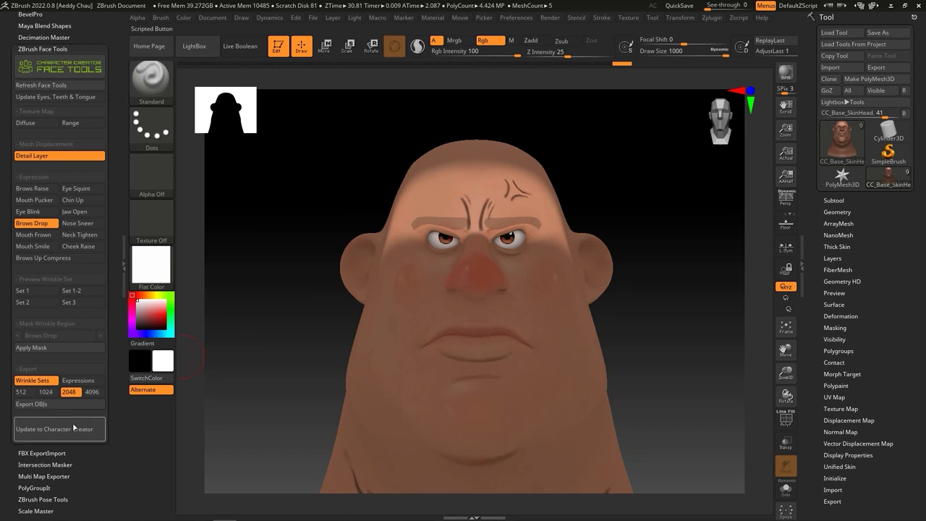
Update Character Creator with only the Brows Drop Wrinkle > Diffuse texture, leaving out Expression Morphs and Mouth Smile.
left_click(73, 426)
left_click(431, 113)
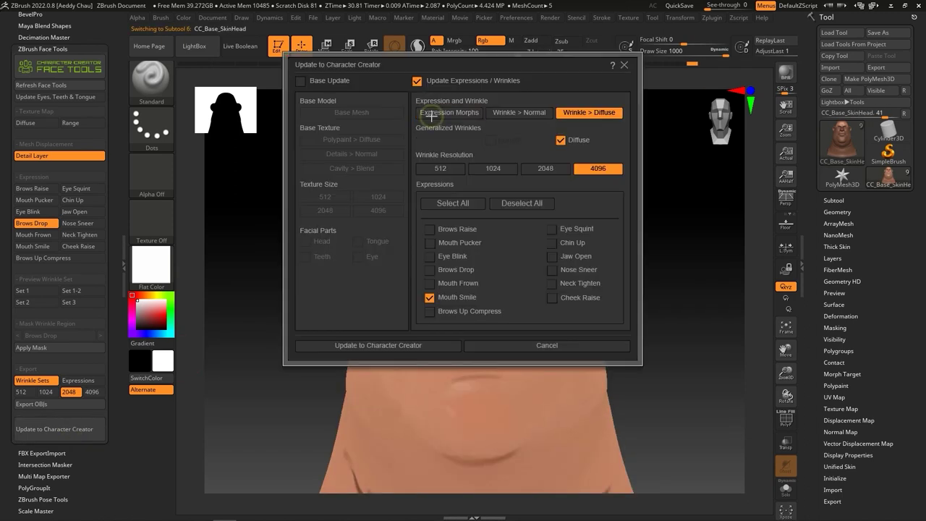
left_click(428, 297)
left_click(466, 269)
left_click(438, 345)
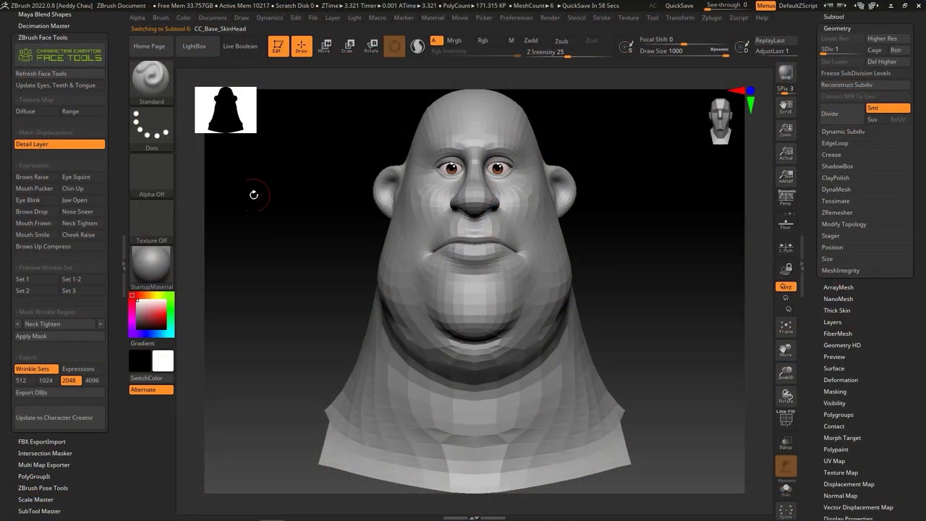
Load the Neck Tighten expression in ZBrush and, with polyframe shown at subdivision level 1, sculpt its neck folds using the Move brush.
left_click(79, 222)
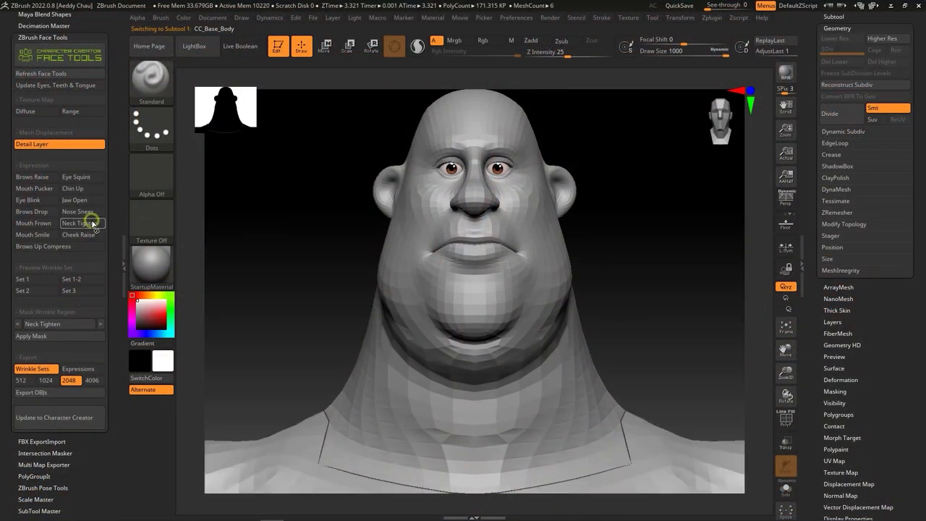
left_click(785, 419)
key("shift+d")
key("m")
left_click(573, 210)
mouse_move(300, 279)
left_mouse_down()
mouse_move(387, 282)
mouse_move(297, 285)
left_mouse_up()
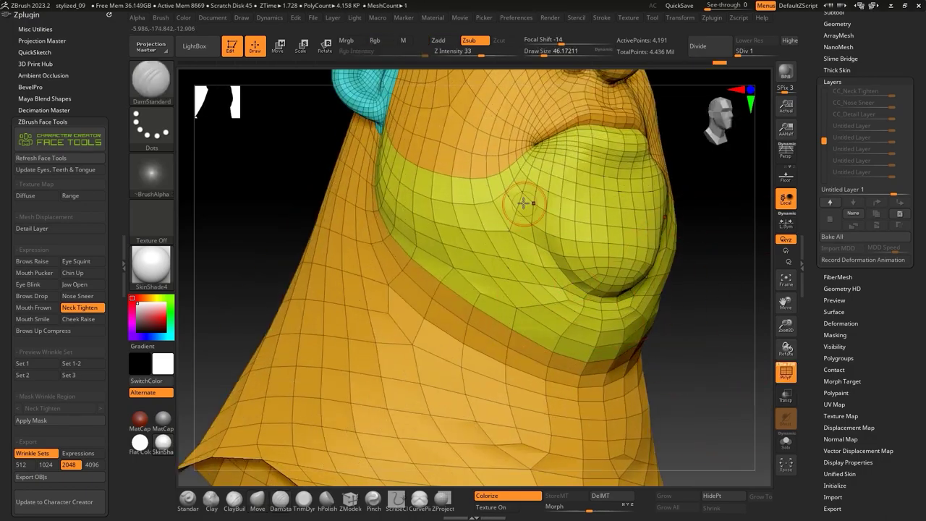
mouse_move(552, 341)
right_mouse_down()
mouse_move(719, 295)
mouse_move(589, 320)
mouse_move(700, 303)
right_mouse_up()
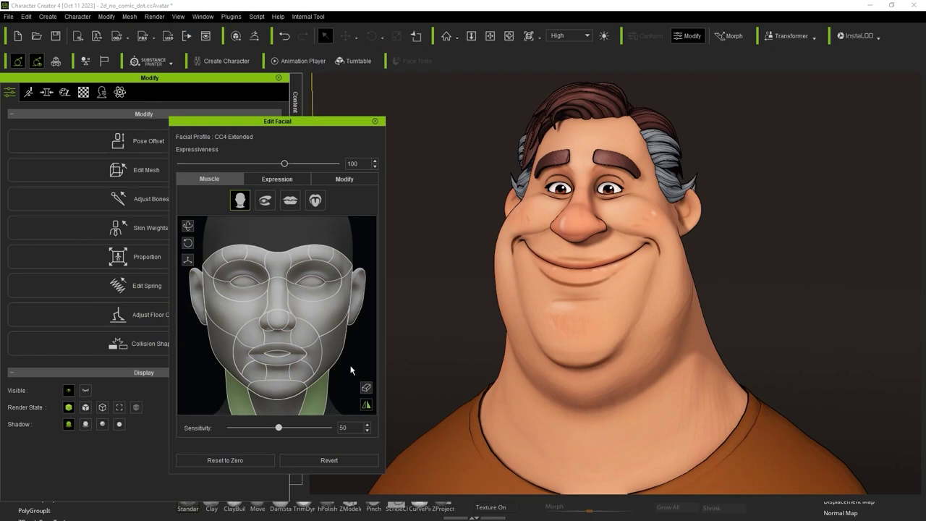
Switch to Character Creator and tighten the smiling character's neck with the Edit Facial muscle controls.
left_click_drag(350, 366, 426, 360)
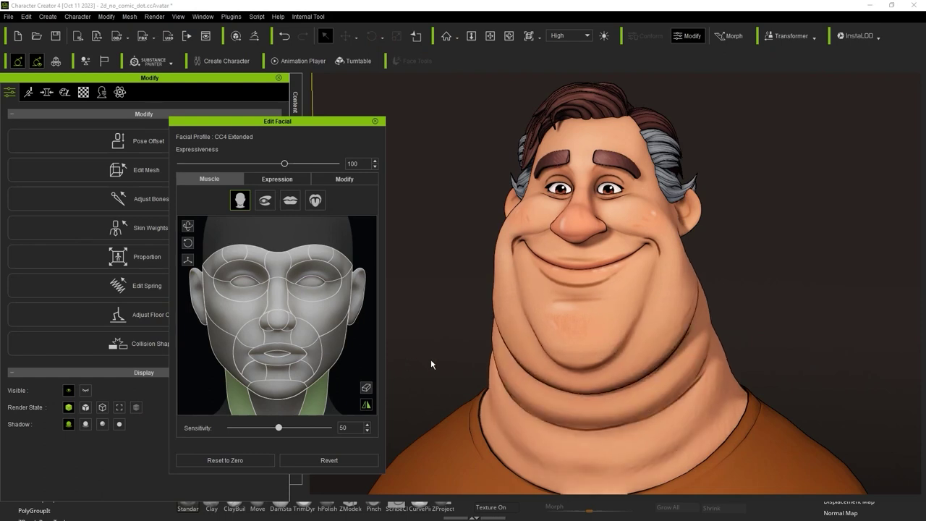